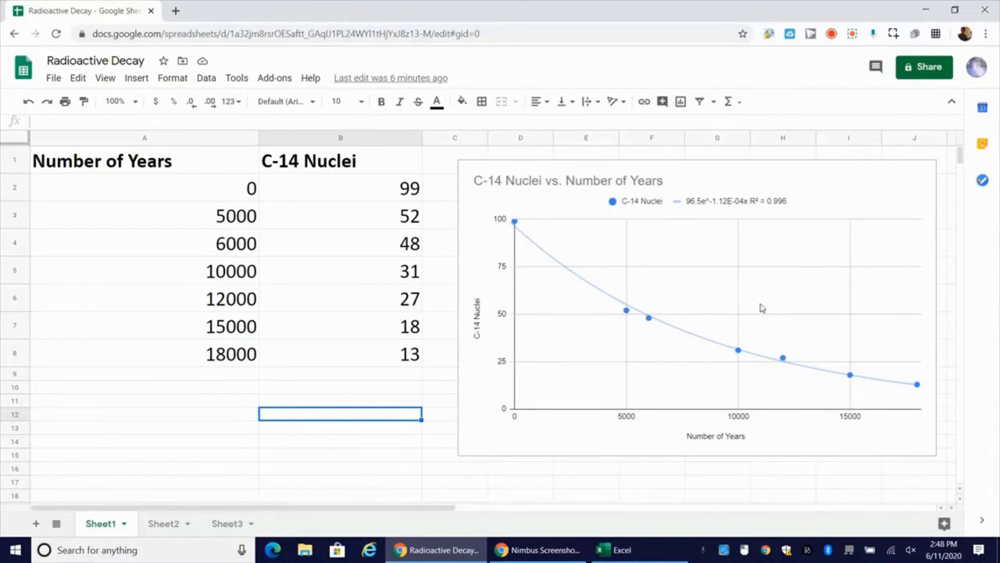
Delete the old C-14 Nuclei chart and highlight the Number of Years and C-14 Nuclei columns.
click(851, 194)
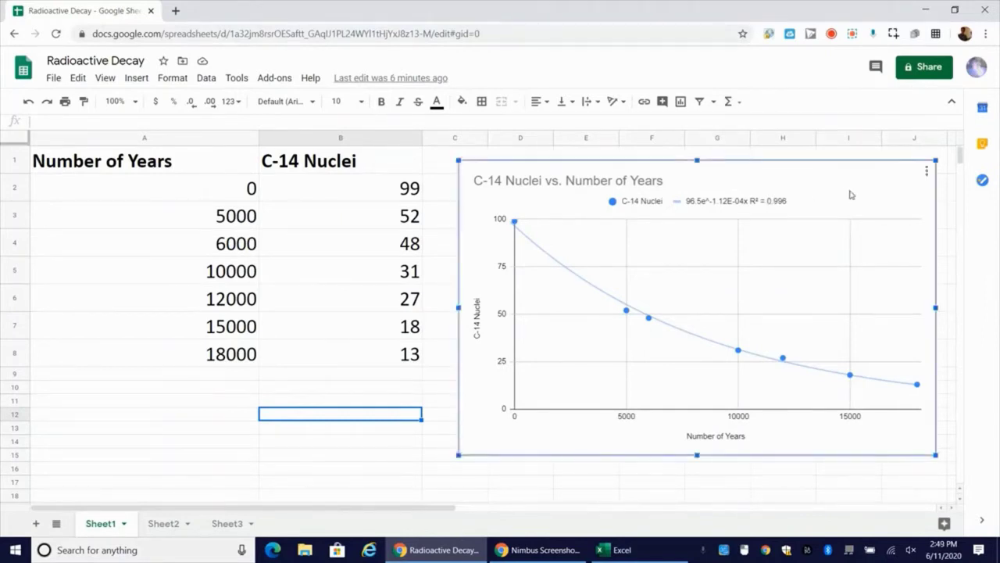
key(Delete)
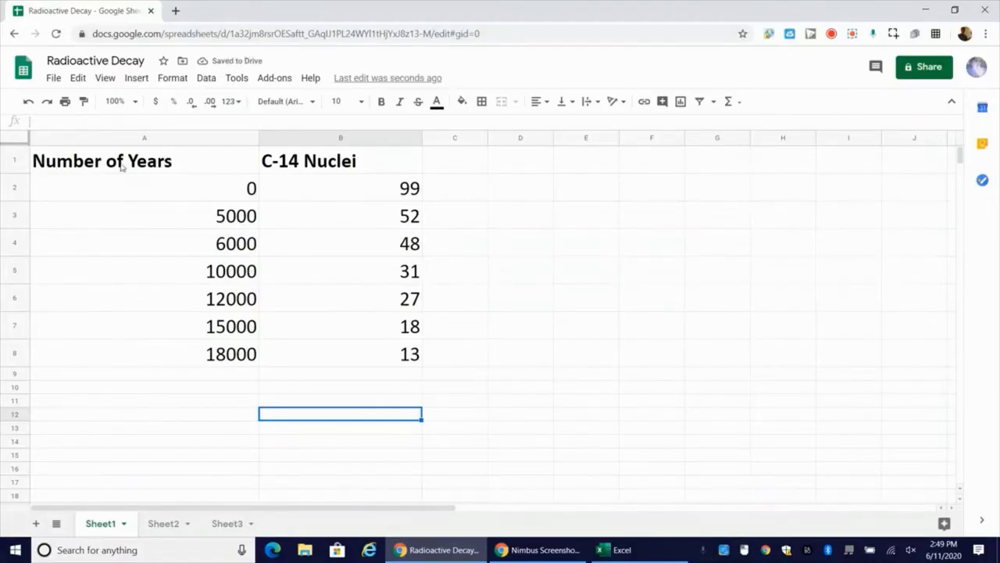
drag(123, 167, 152, 368)
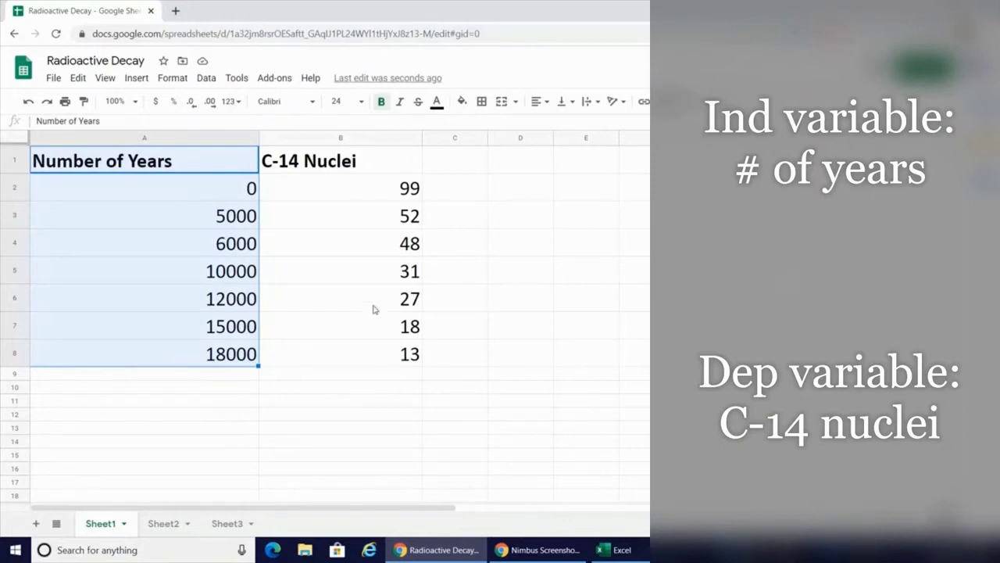
drag(323, 162, 348, 357)
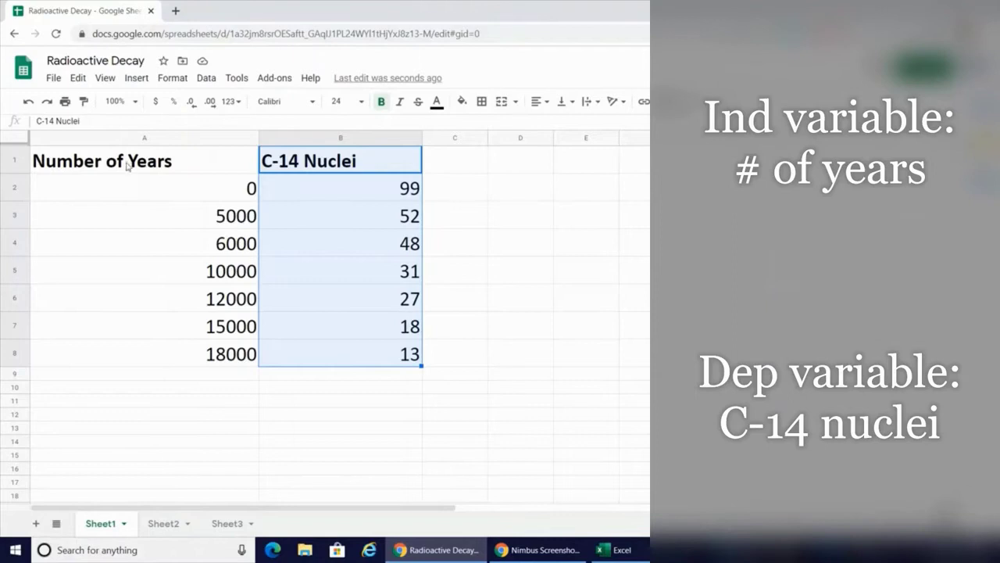
drag(130, 162, 148, 367)
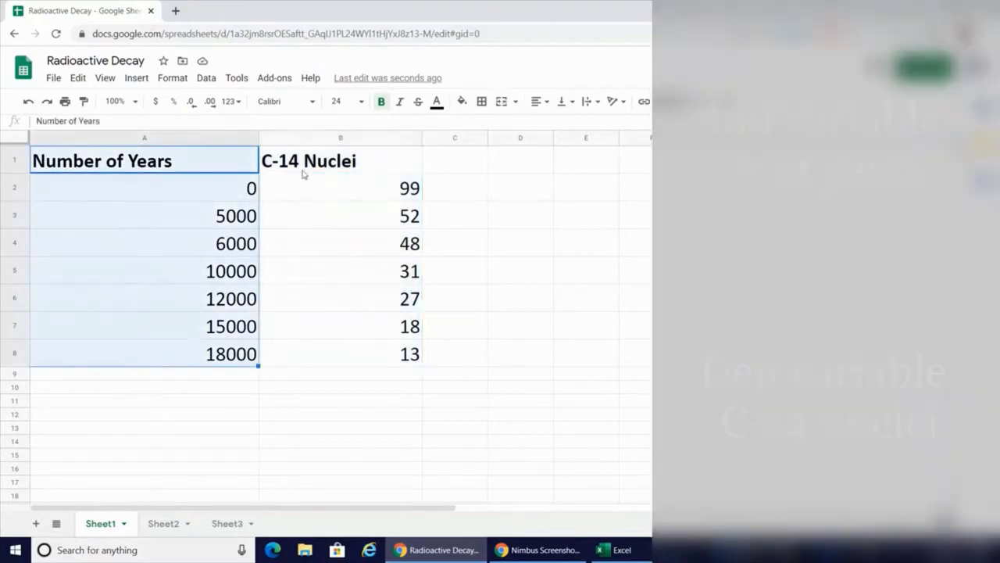
drag(305, 165, 329, 354)
click(349, 421)
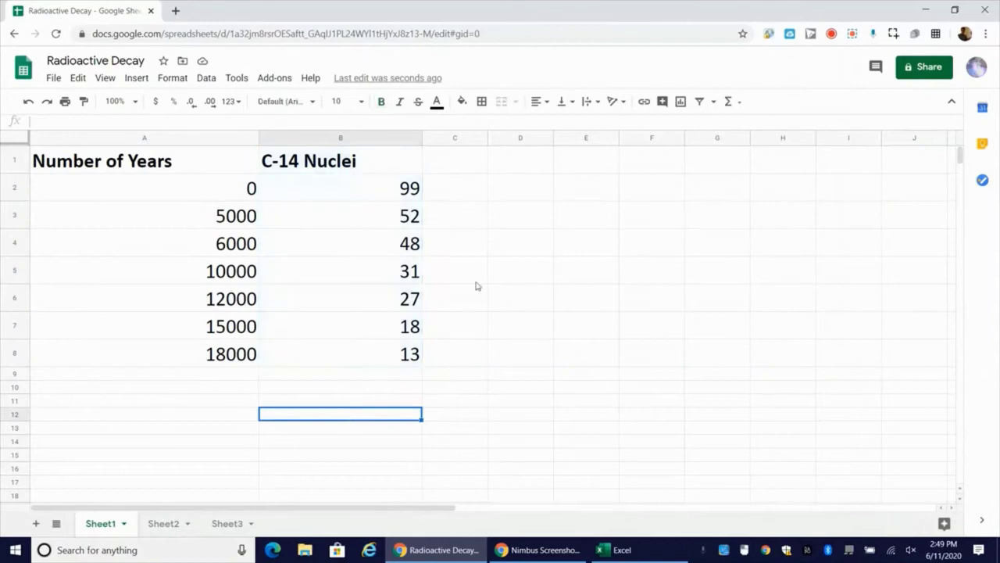
Point out the header cells and first data row, then select the whole table A1:B8.
click(123, 166)
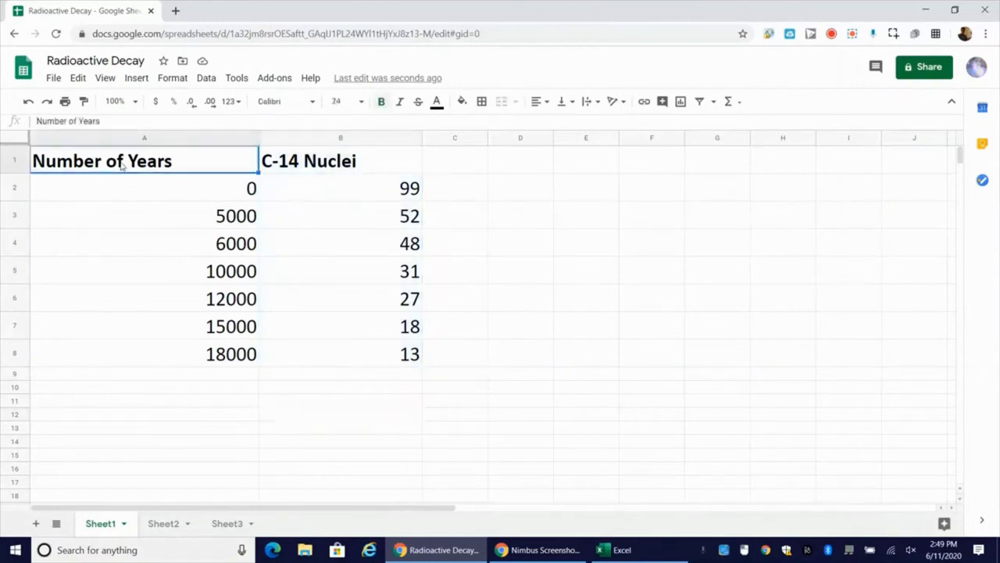
click(320, 167)
click(213, 164)
click(224, 196)
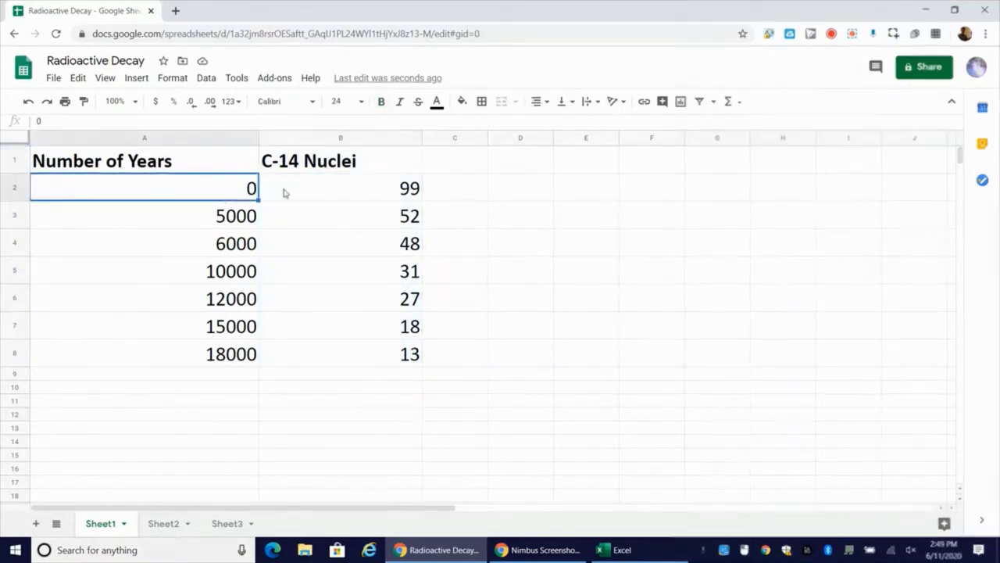
click(305, 192)
click(226, 190)
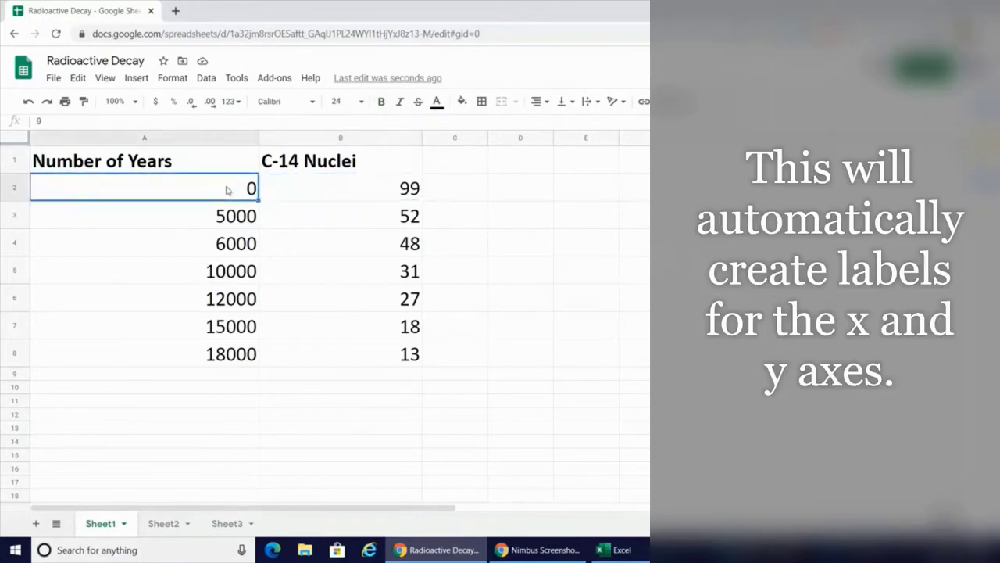
click(171, 164)
click(316, 161)
click(178, 165)
mouse_move(178, 166)
mouse_down()
mouse_move(283, 239)
mouse_move(333, 304)
mouse_move(349, 351)
mouse_up()
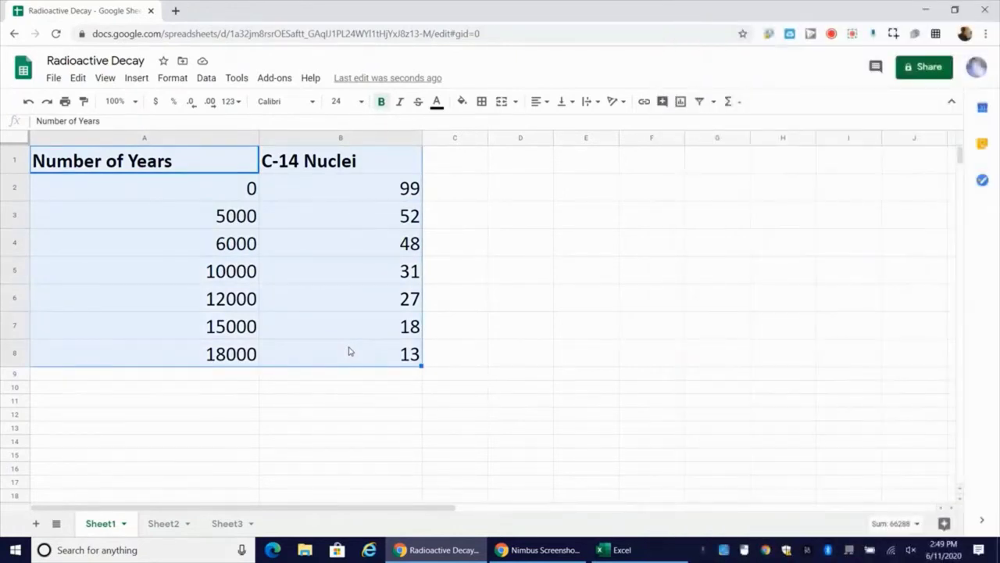
click(179, 428)
Insert a chart from A1:B8 and move it beside the data table.
drag(117, 160, 362, 364)
click(136, 78)
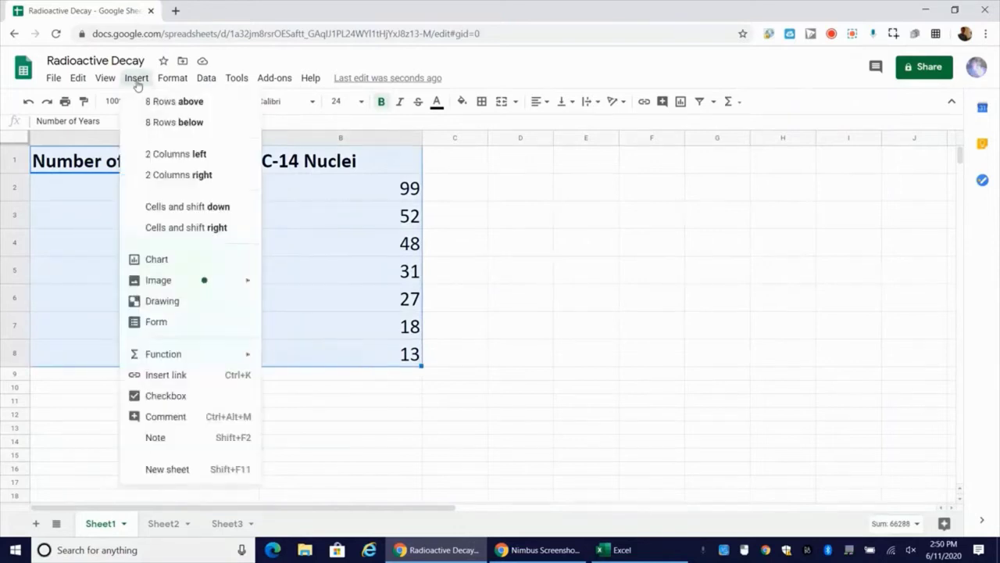
click(161, 259)
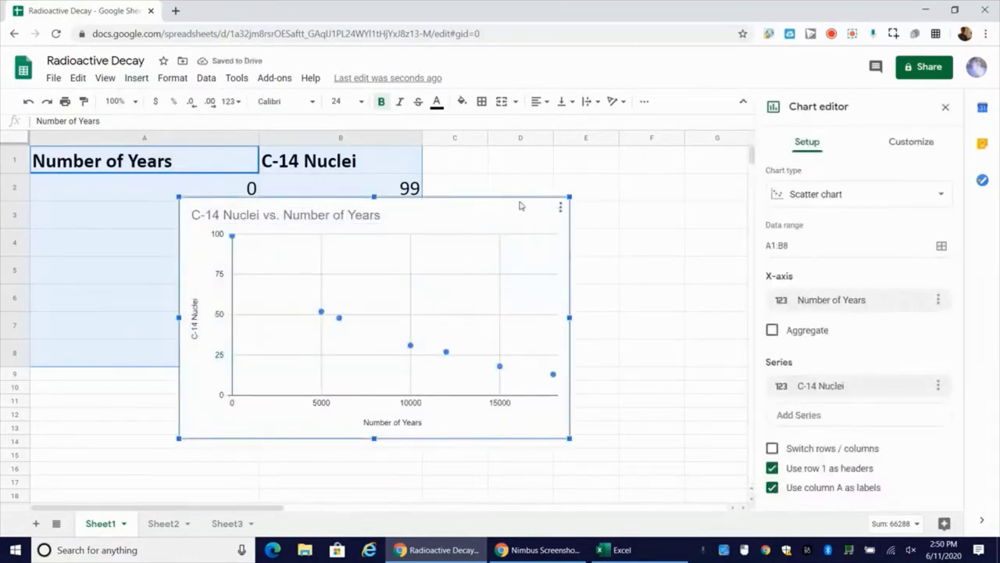
drag(496, 205, 692, 243)
drag(692, 243, 625, 221)
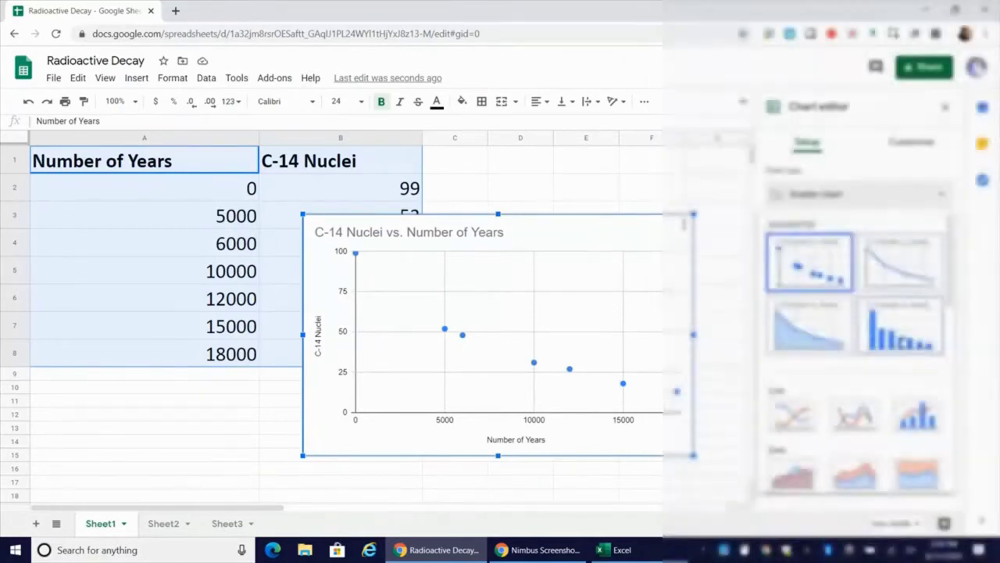
Change the chart type to Scatter chart.
click(902, 339)
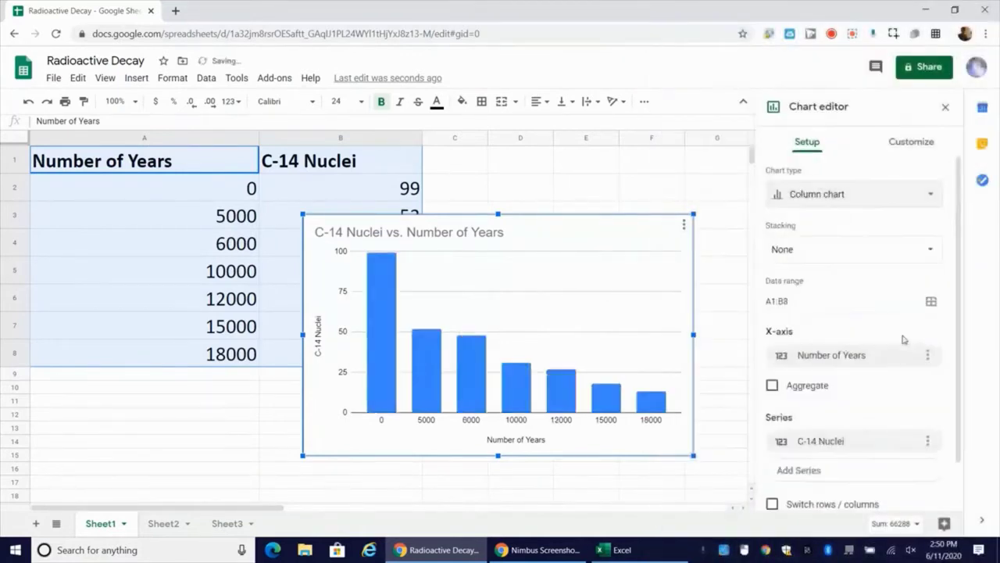
click(930, 197)
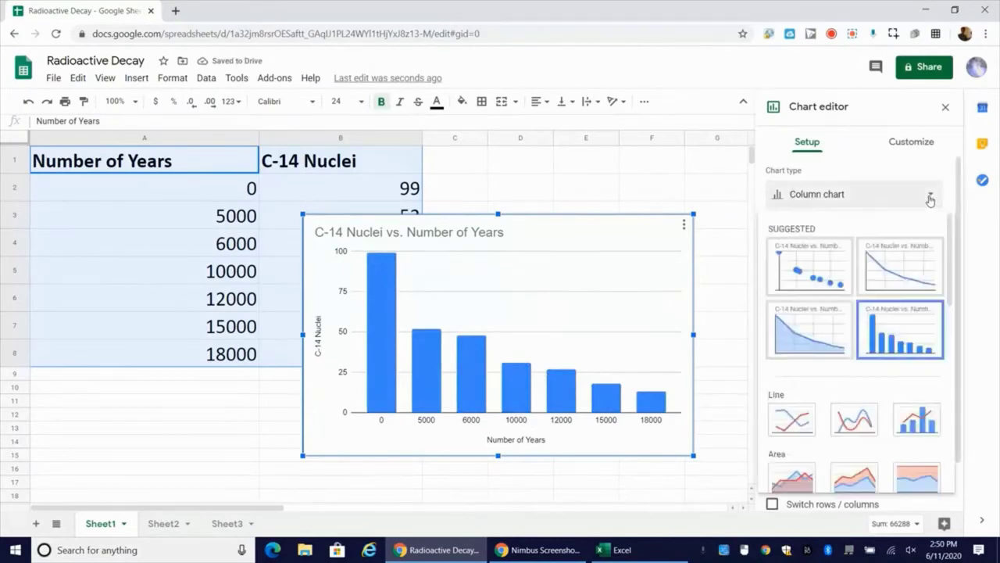
drag(948, 266, 947, 394)
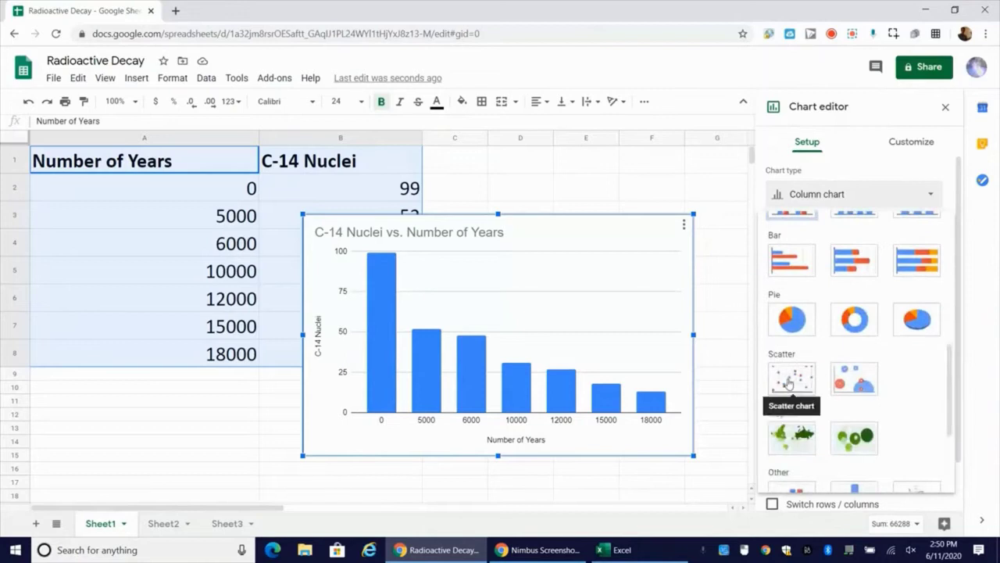
click(789, 381)
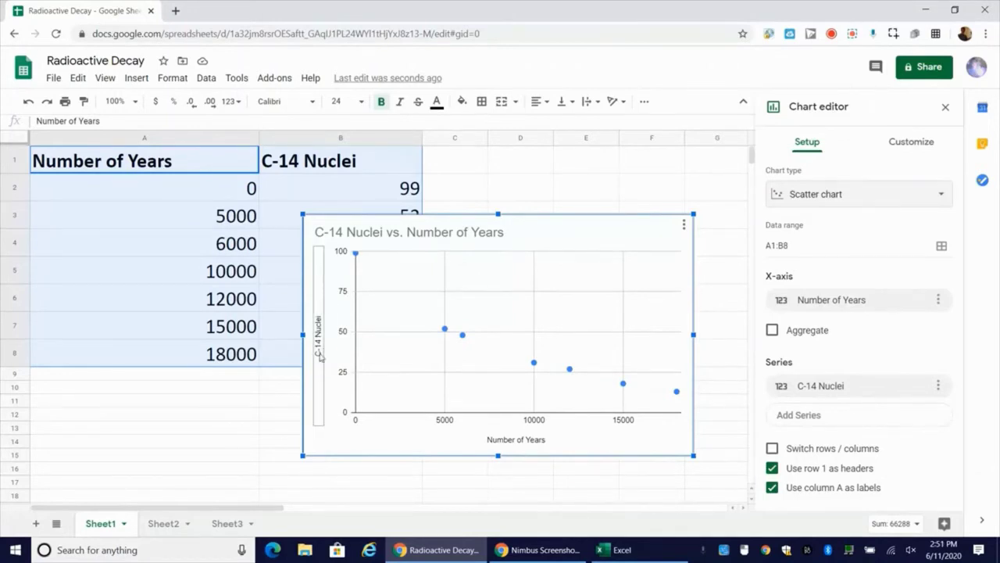
Retitle the chart 'Remaining C-14 Nuclei vs. Number of Years' and close the chart editor.
double_click(515, 439)
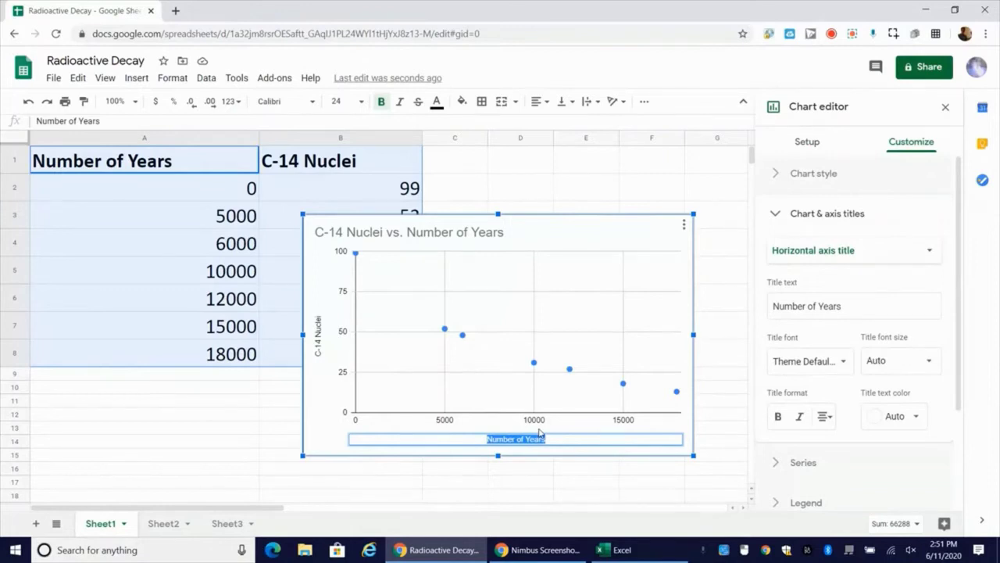
click(464, 233)
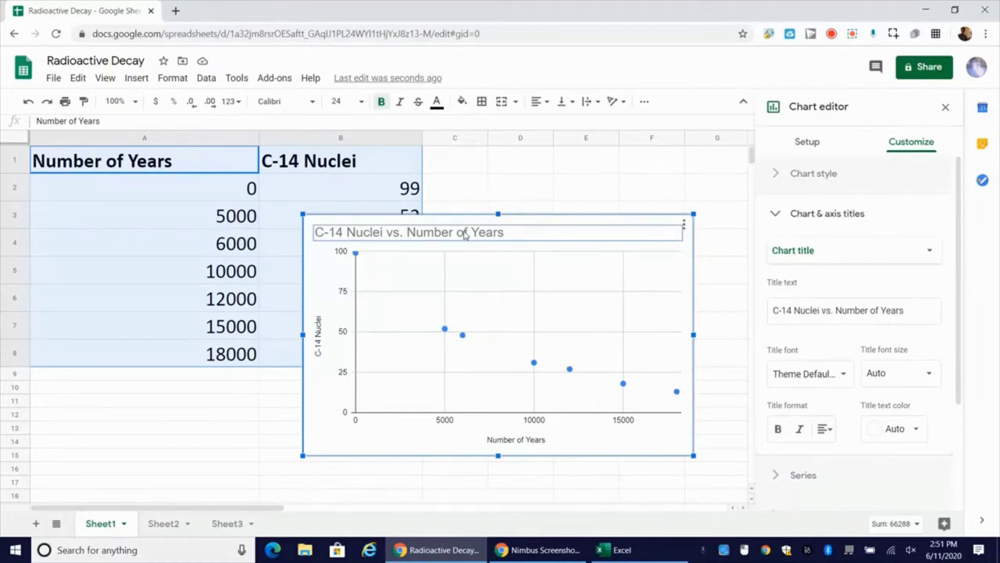
double_click(317, 231)
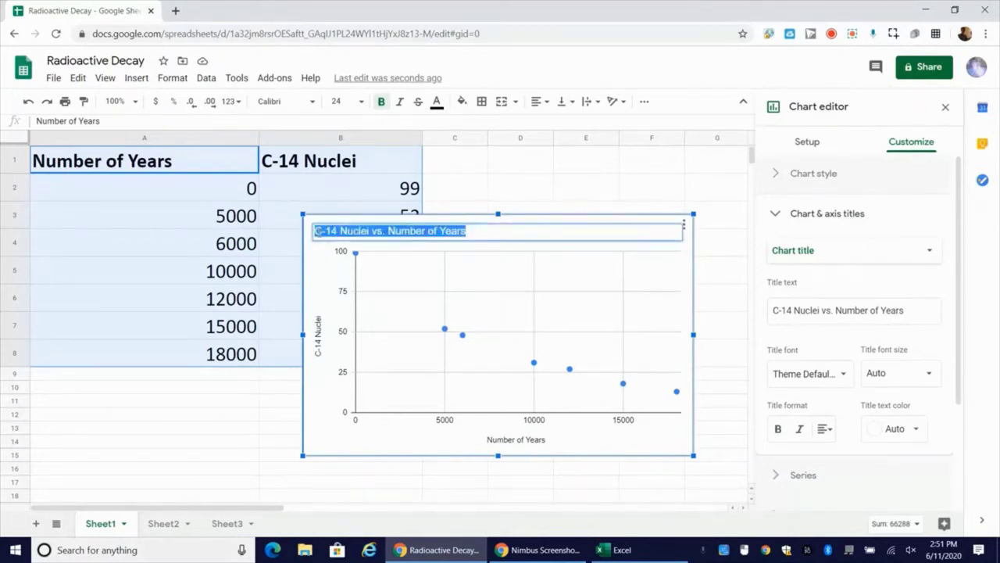
key(BackSpace)
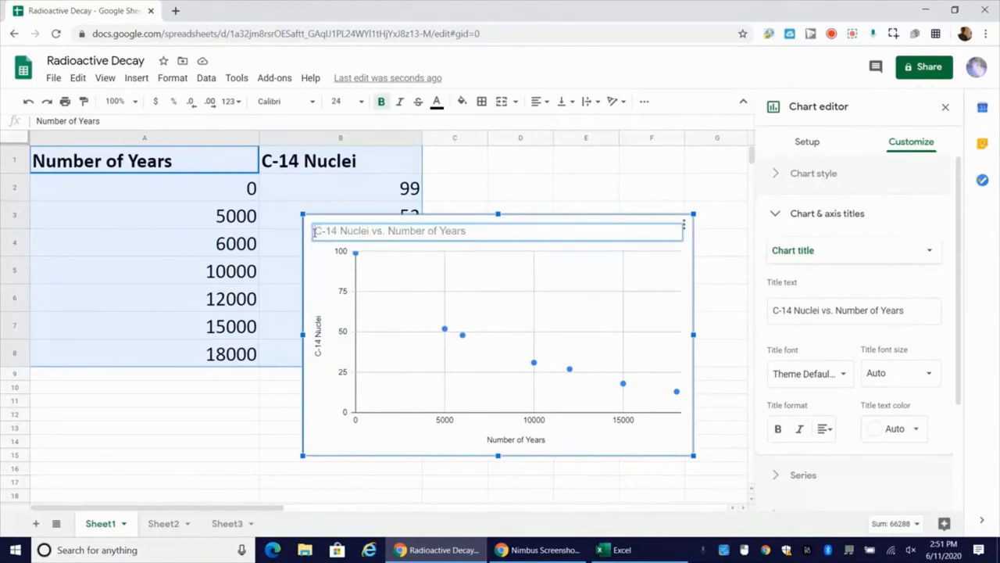
text(Re)
text(mainin)
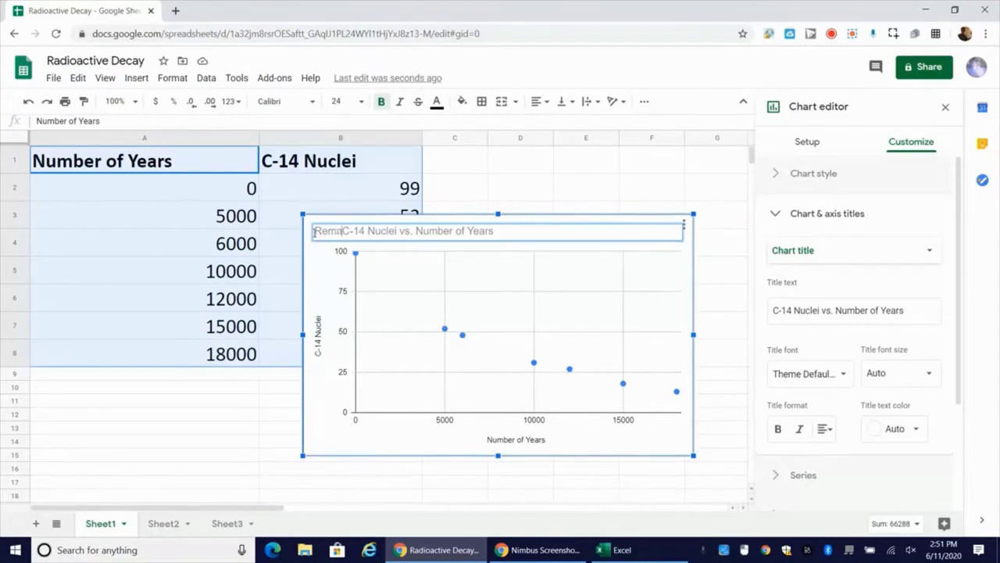
text(g)
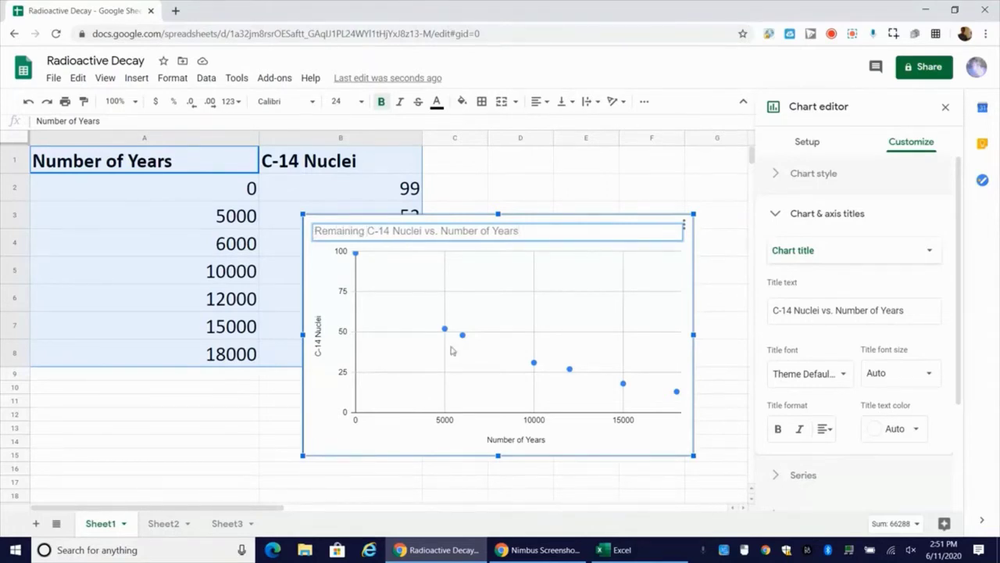
click(318, 446)
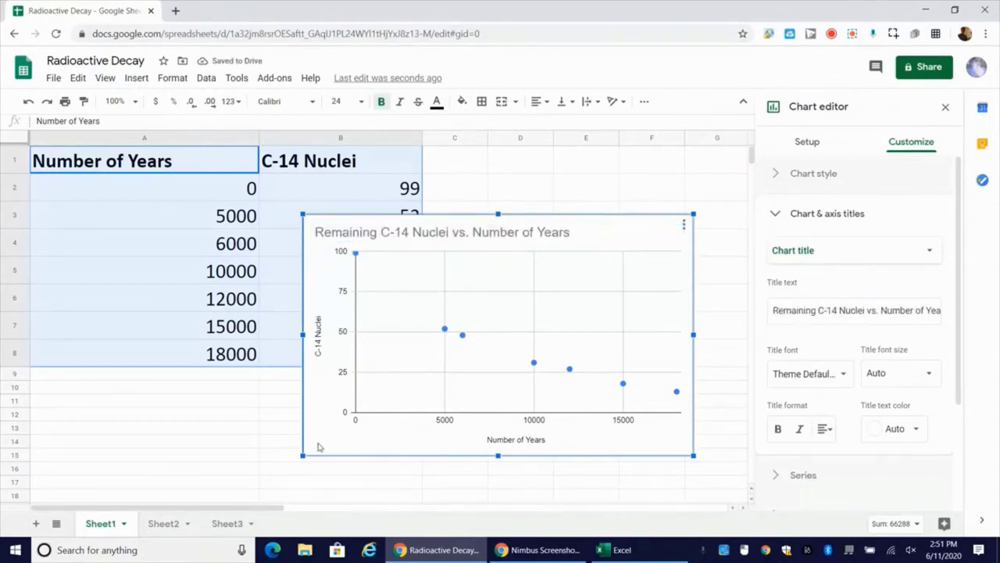
click(946, 107)
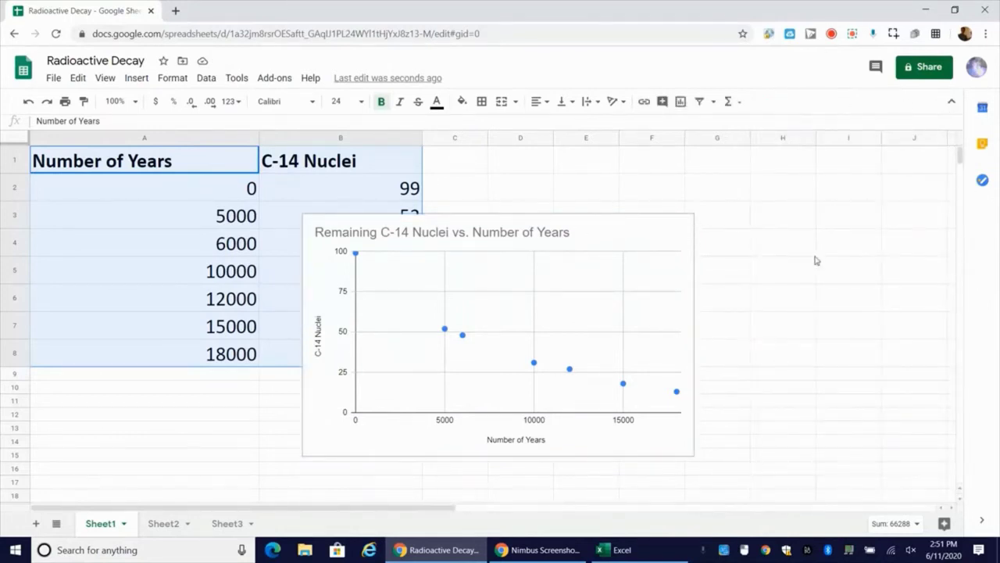
Add a trendline to the C-14 Nuclei series under Customize > Series.
double_click(670, 245)
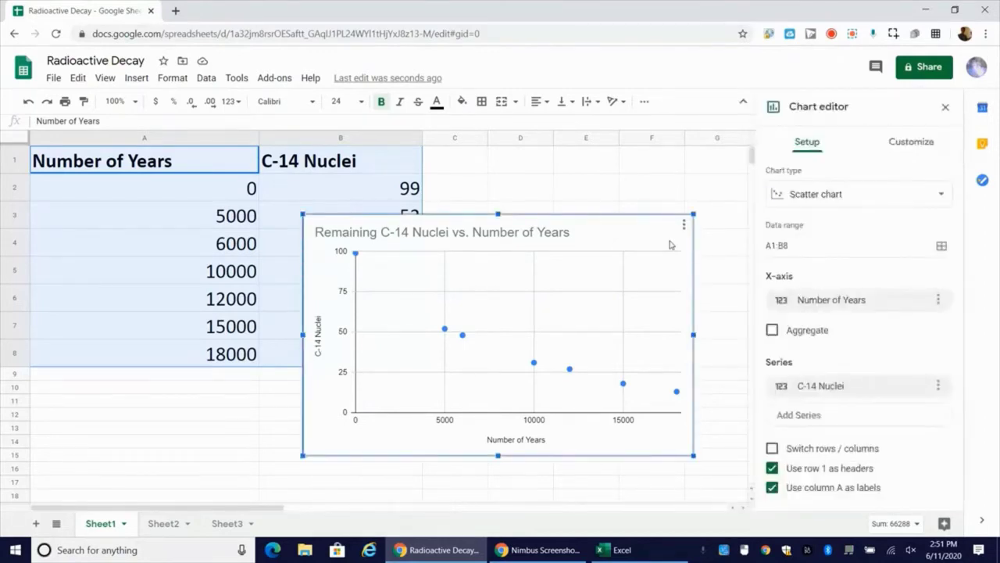
click(916, 144)
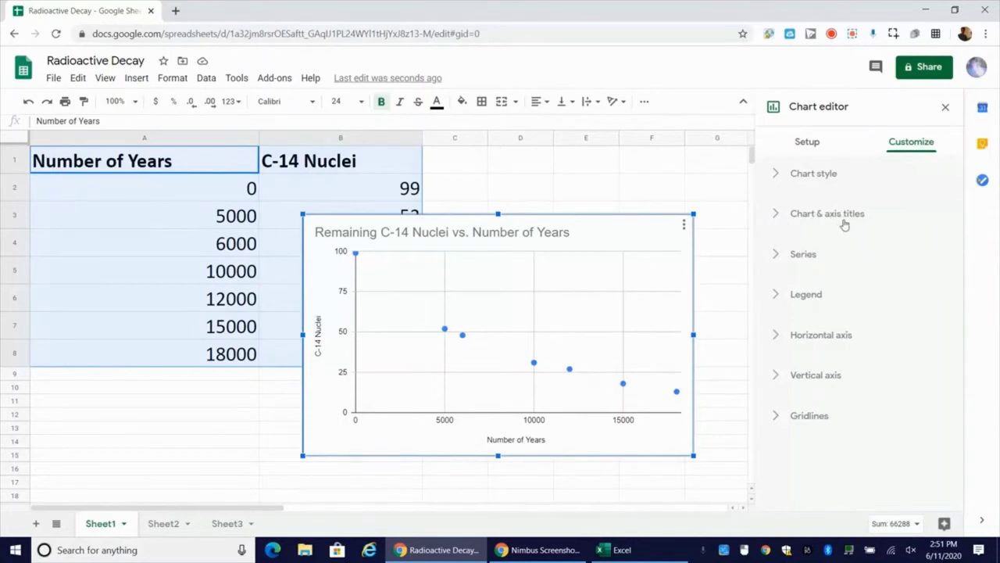
click(808, 258)
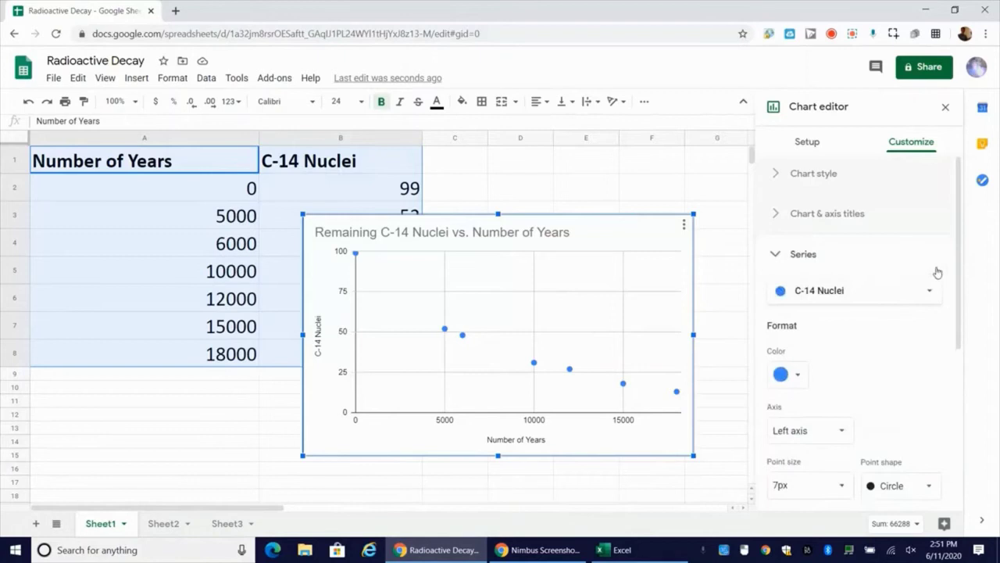
drag(960, 249, 957, 359)
click(773, 412)
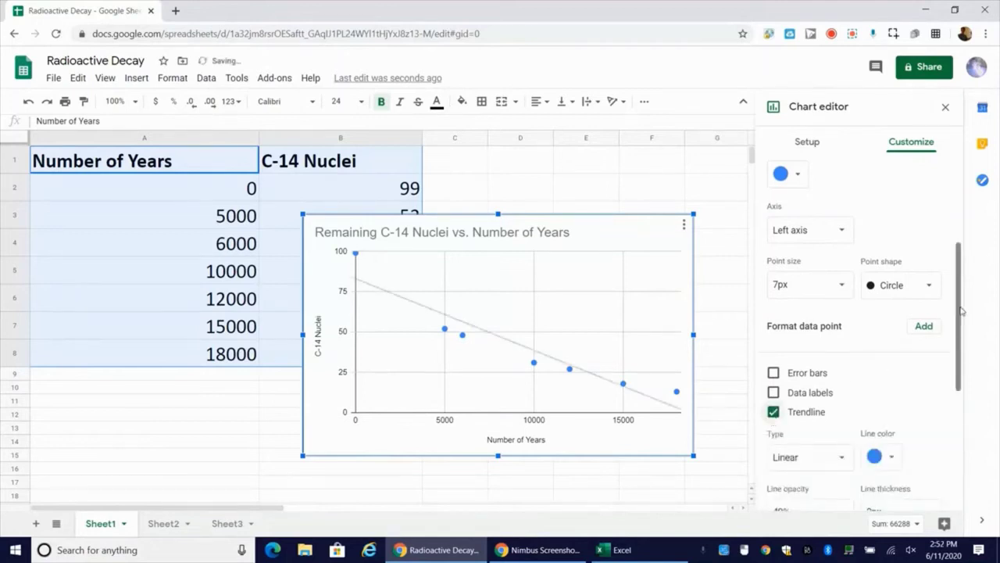
drag(962, 313, 961, 341)
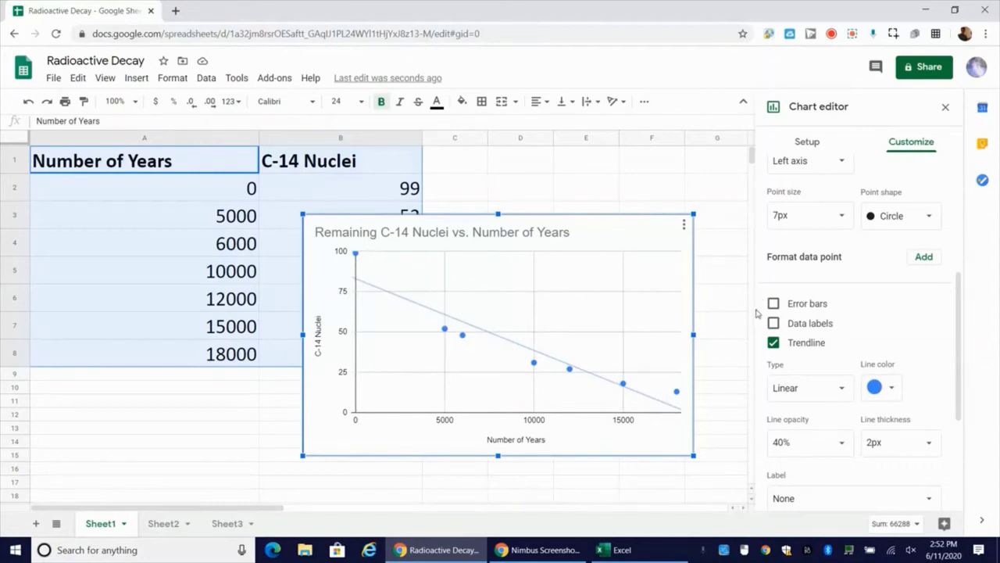
Make the trendline Exponential, labelled with its equation and R² (0.996).
click(841, 393)
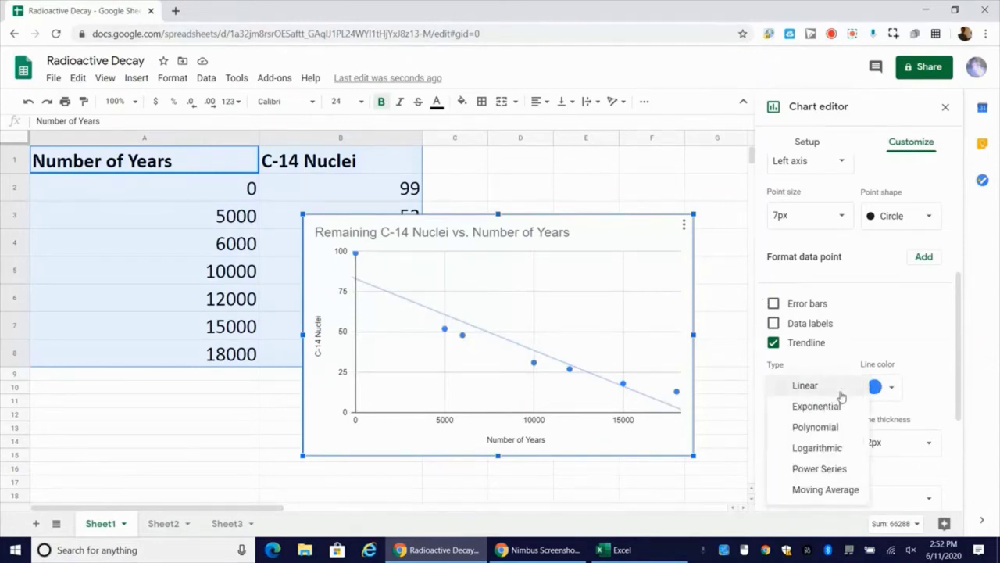
click(830, 408)
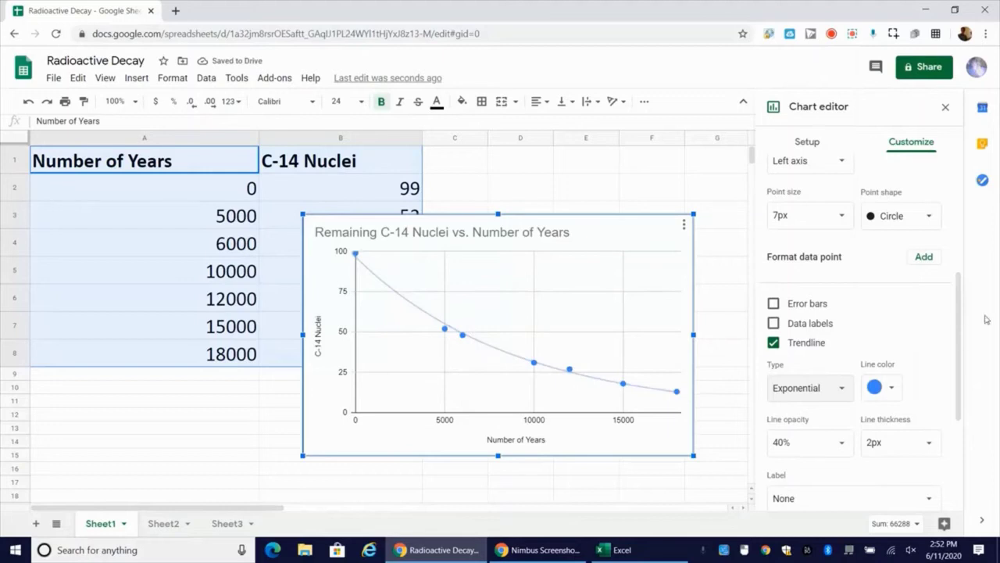
drag(959, 313, 958, 383)
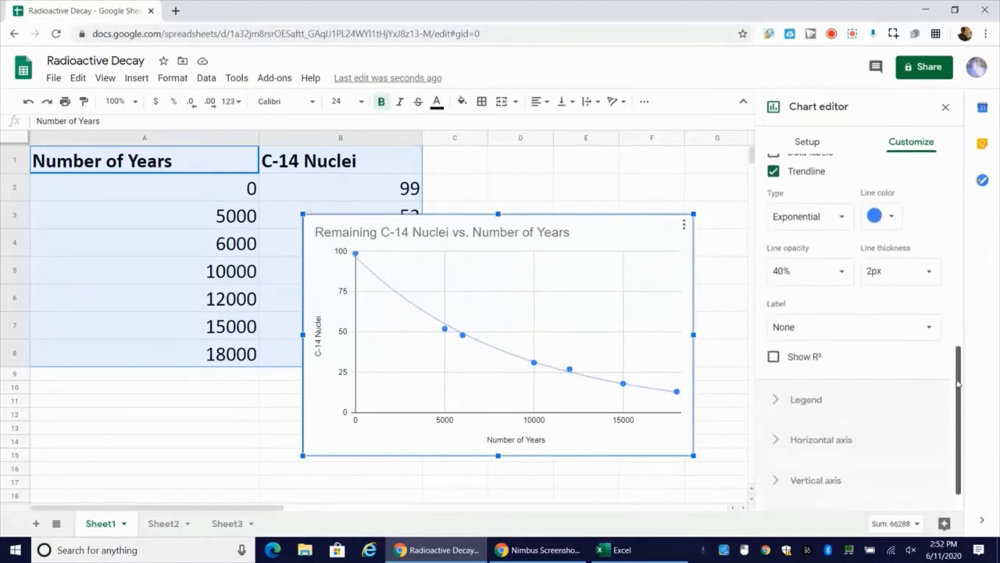
click(911, 328)
click(814, 366)
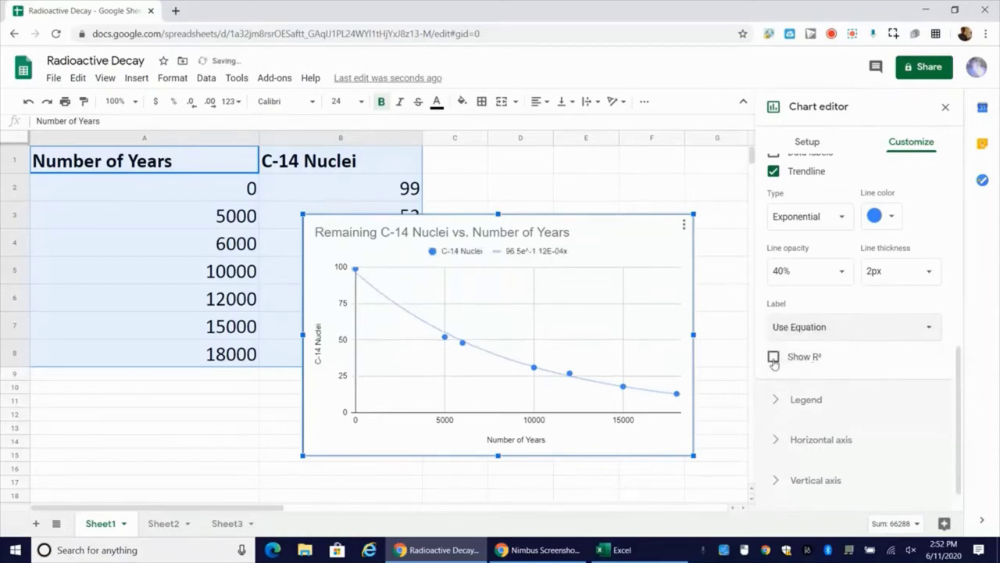
click(773, 358)
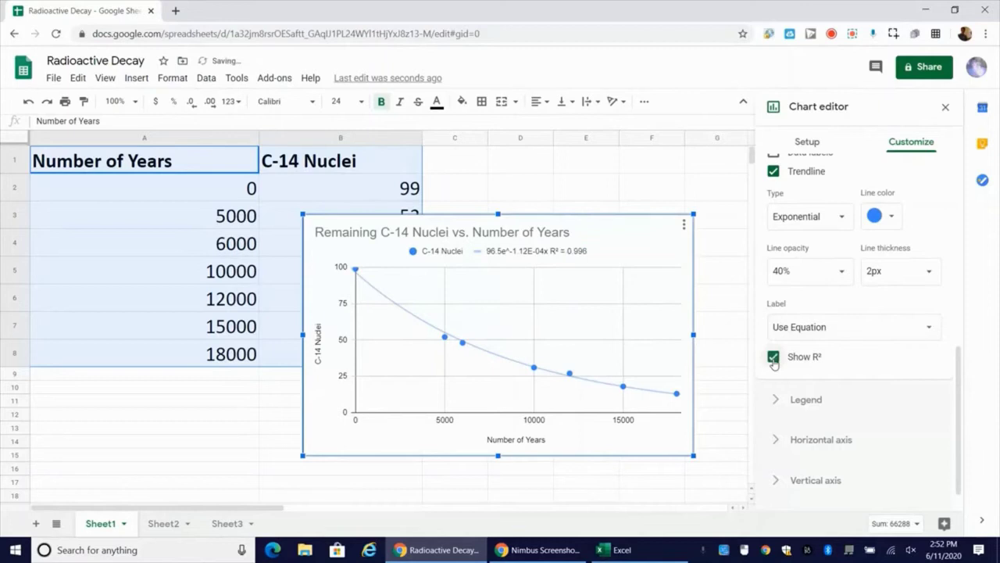
Close the editor, drag the decay chart right of the table, and enlarge it by its corner.
click(947, 108)
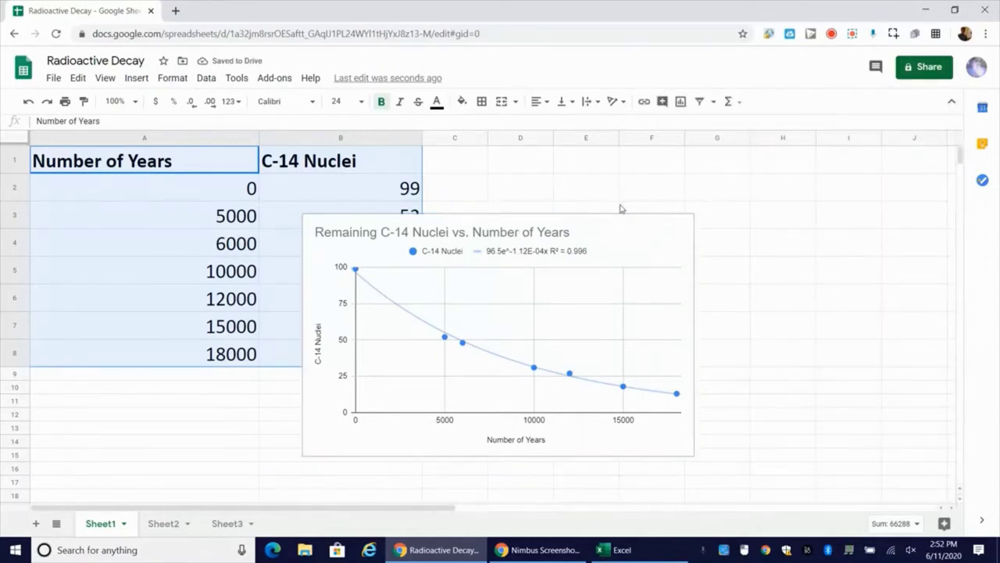
click(792, 210)
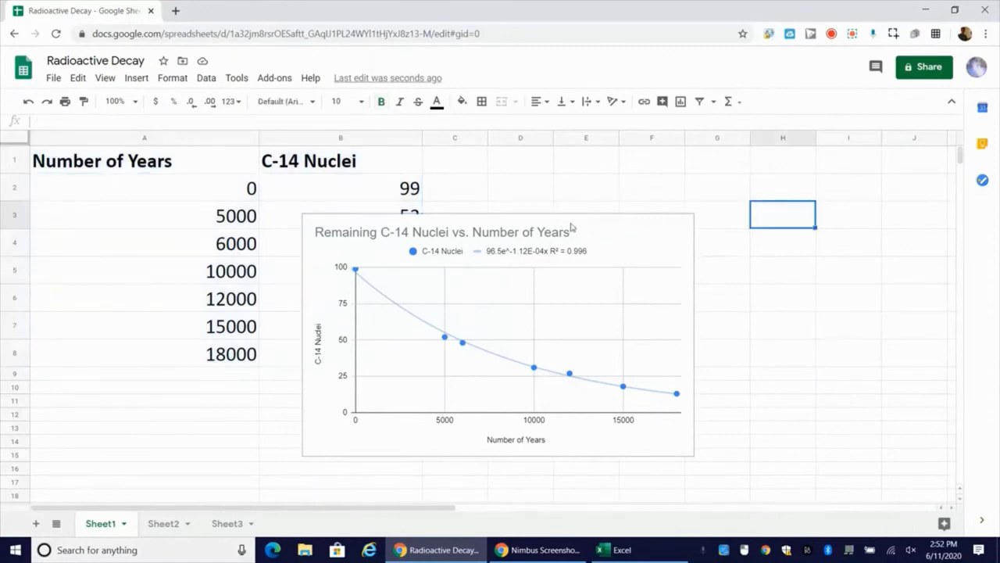
click(654, 221)
click(644, 174)
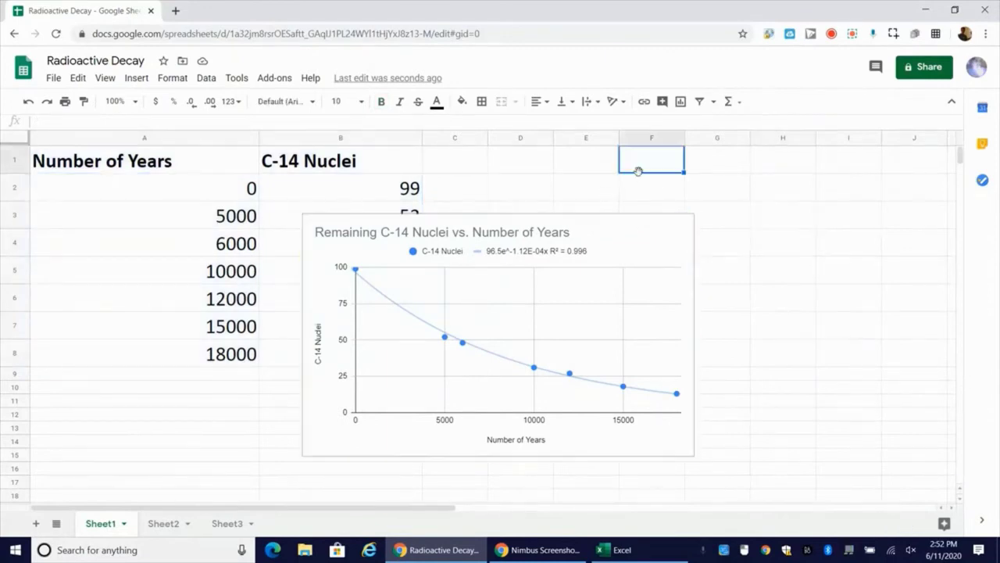
click(573, 231)
drag(587, 223, 722, 170)
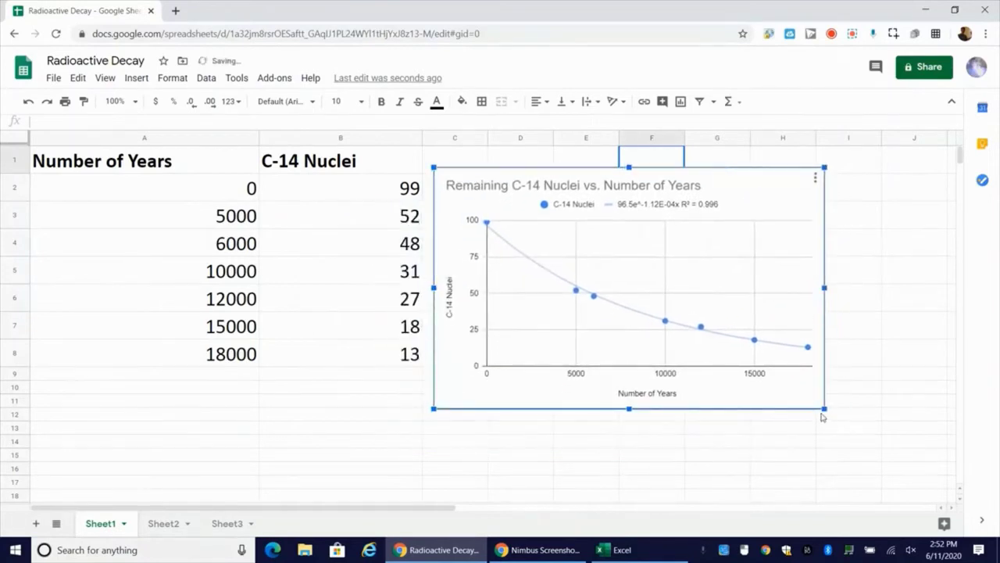
drag(825, 408, 888, 476)
click(379, 461)
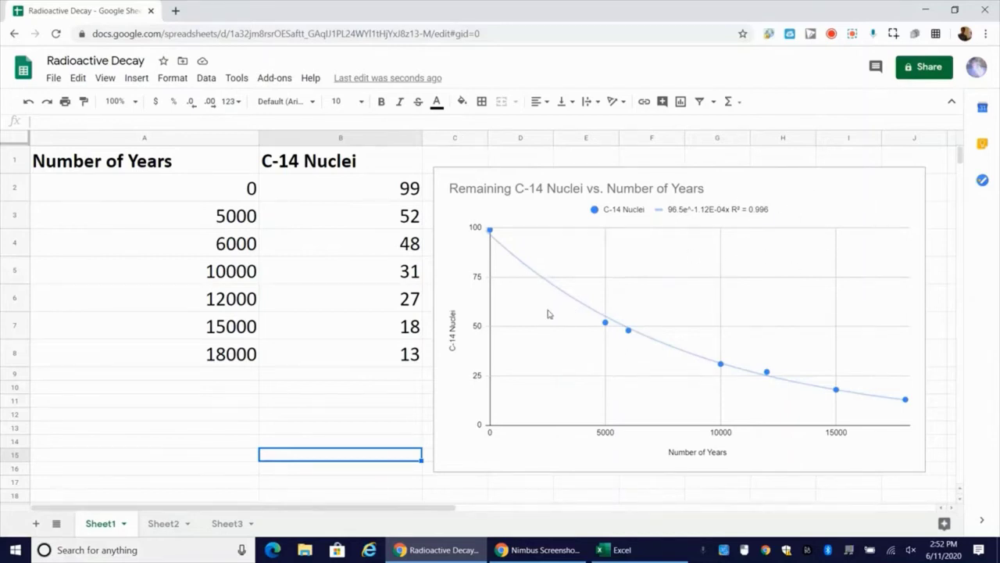
Point out the 6000 years value in the data table.
click(223, 253)
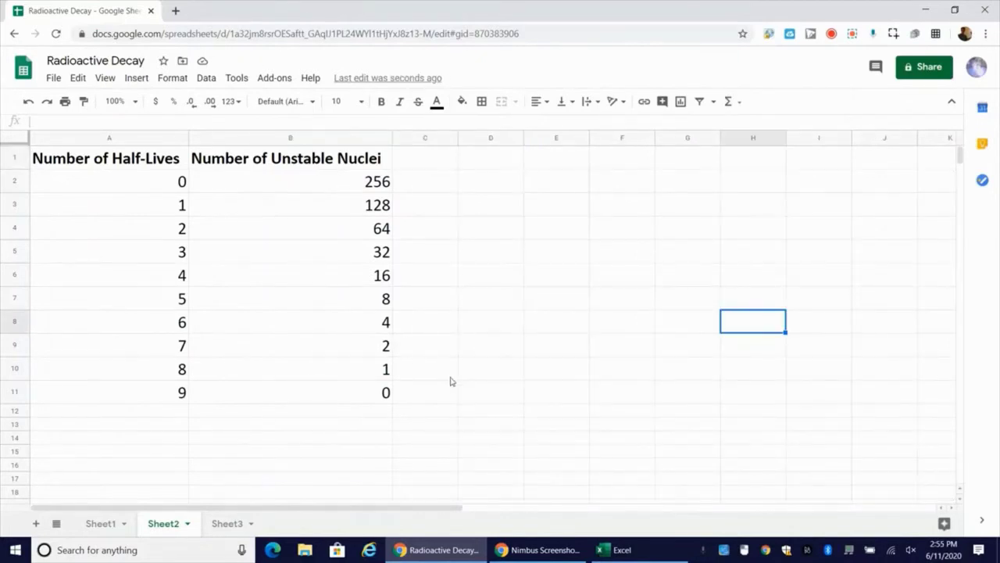
click(308, 188)
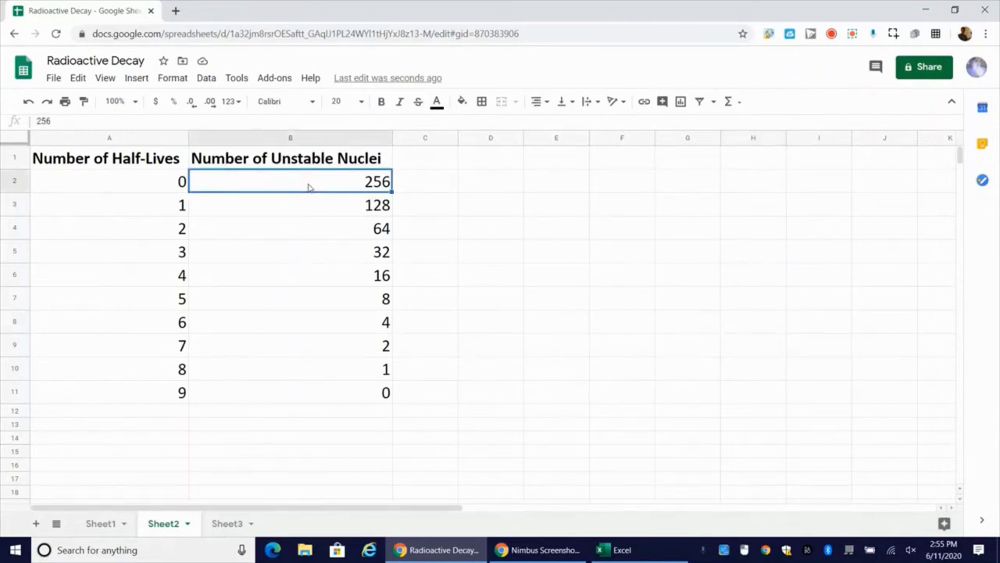
click(160, 184)
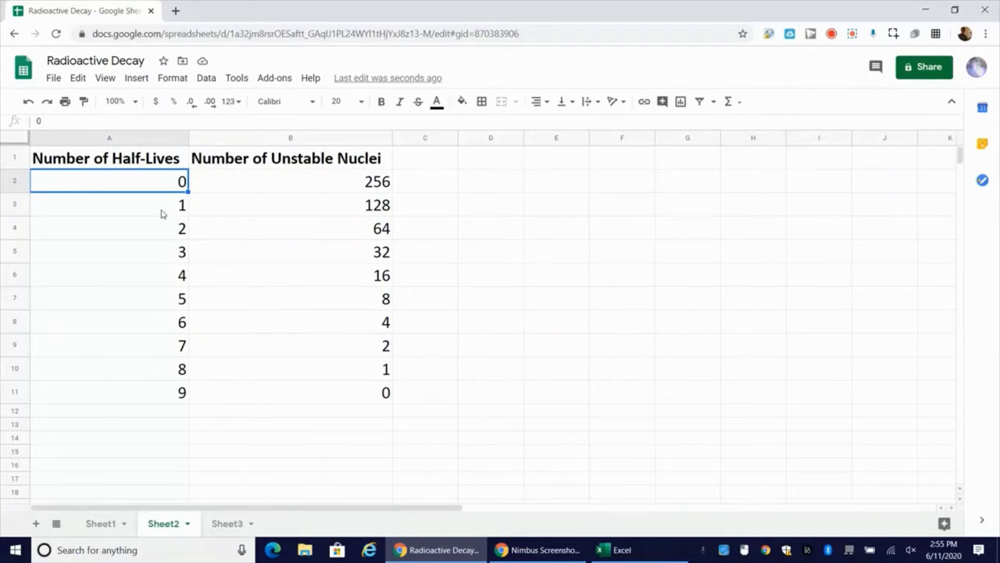
click(337, 191)
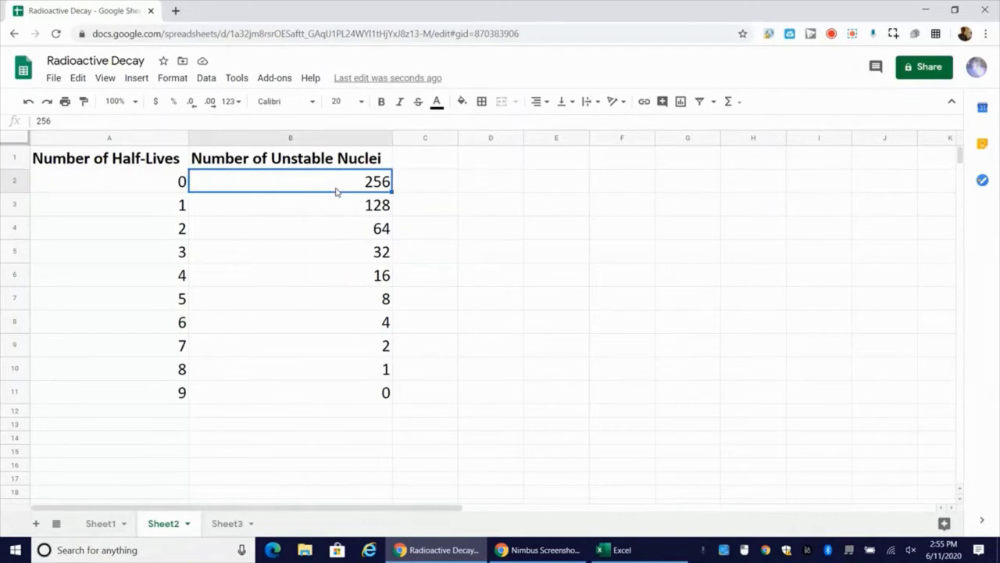
click(166, 208)
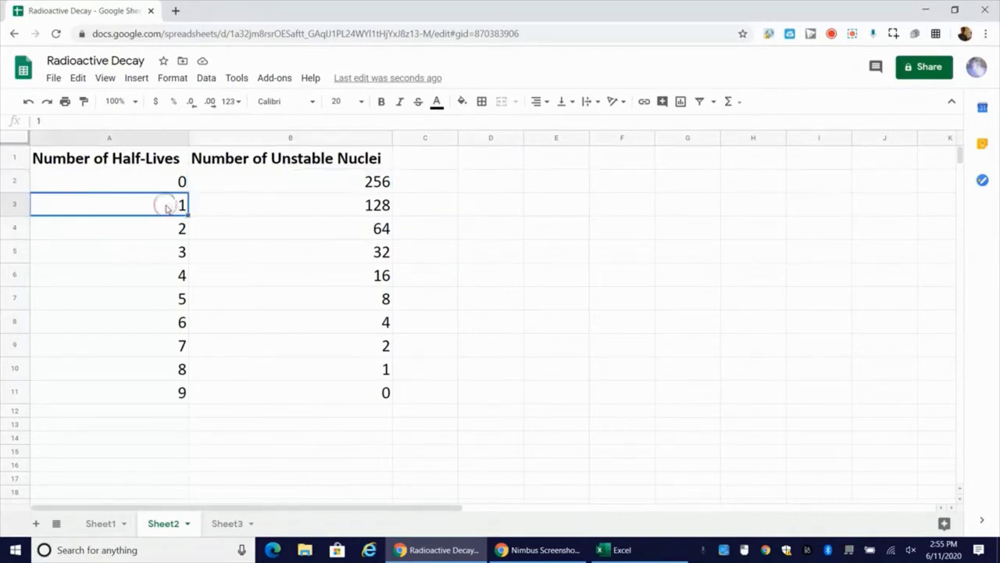
click(369, 209)
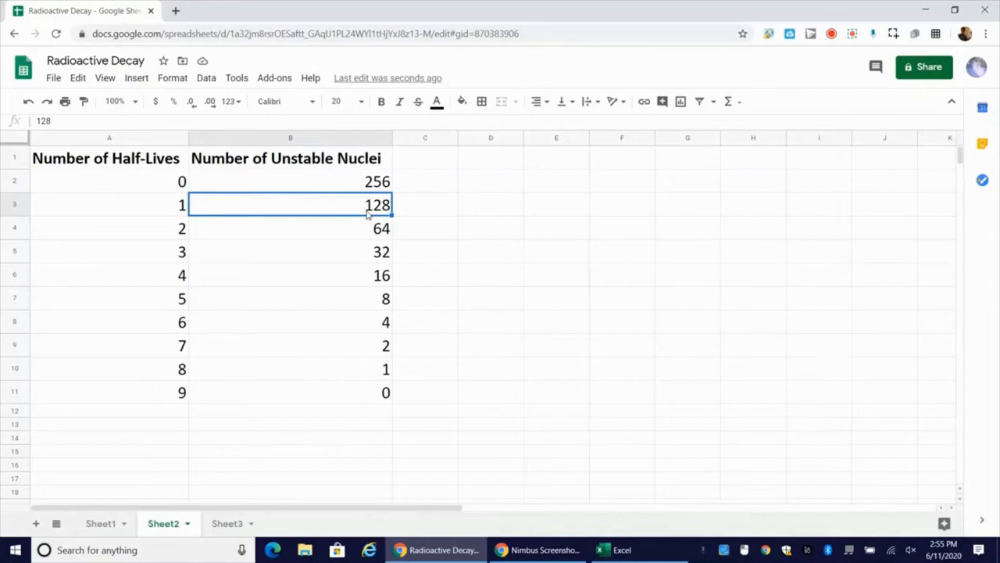
click(160, 235)
click(324, 234)
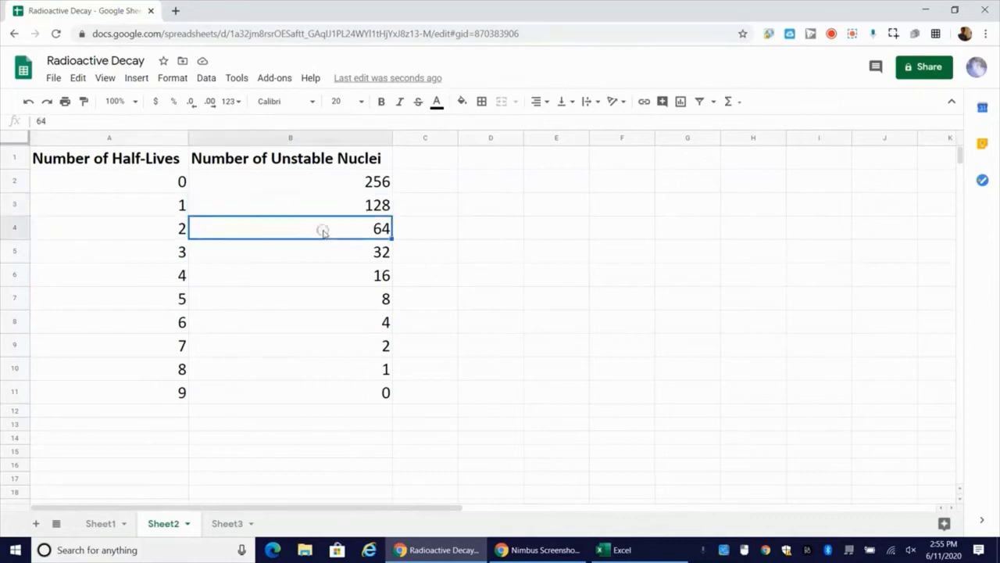
click(262, 262)
click(265, 275)
click(268, 298)
click(267, 321)
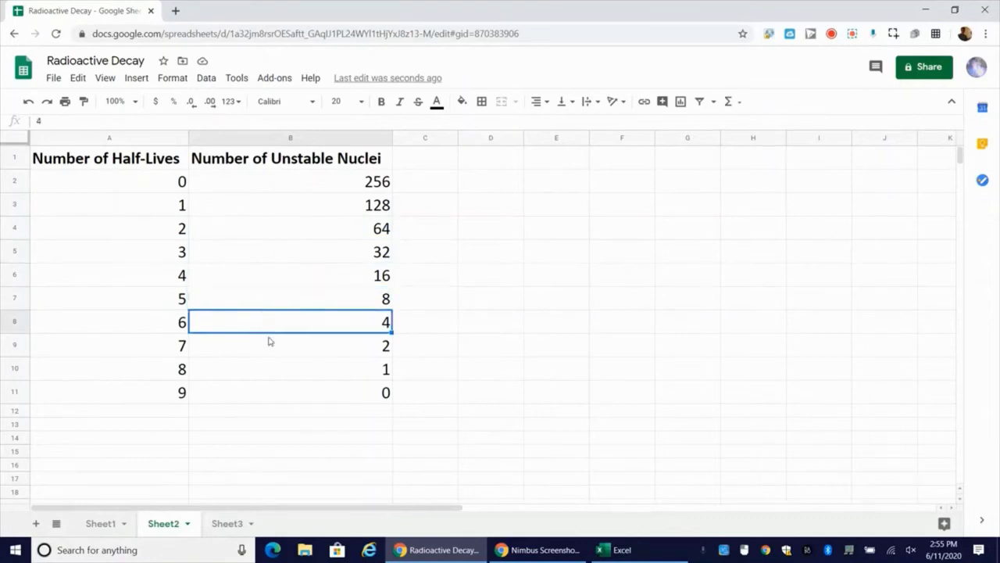
click(269, 343)
click(276, 368)
click(282, 393)
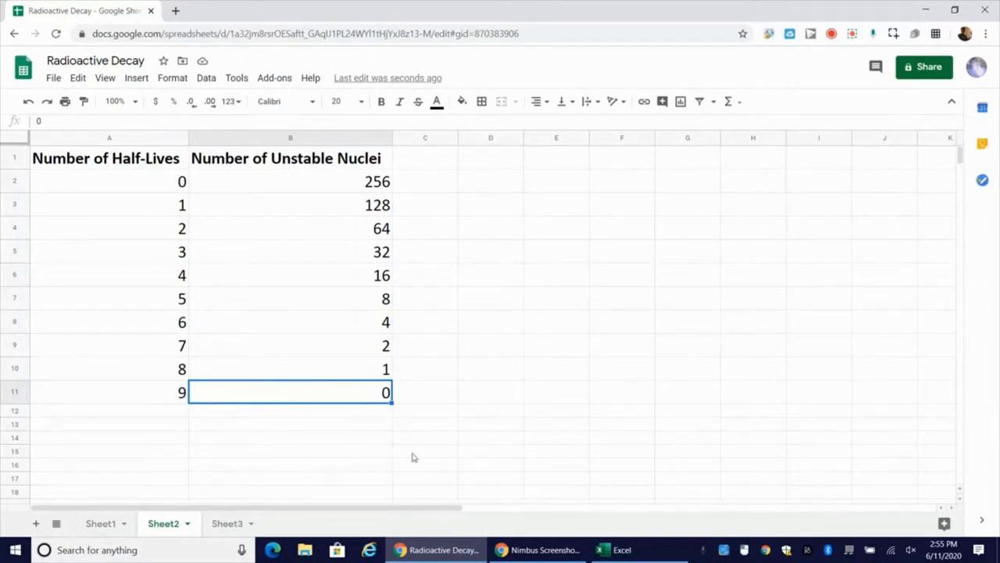
click(536, 410)
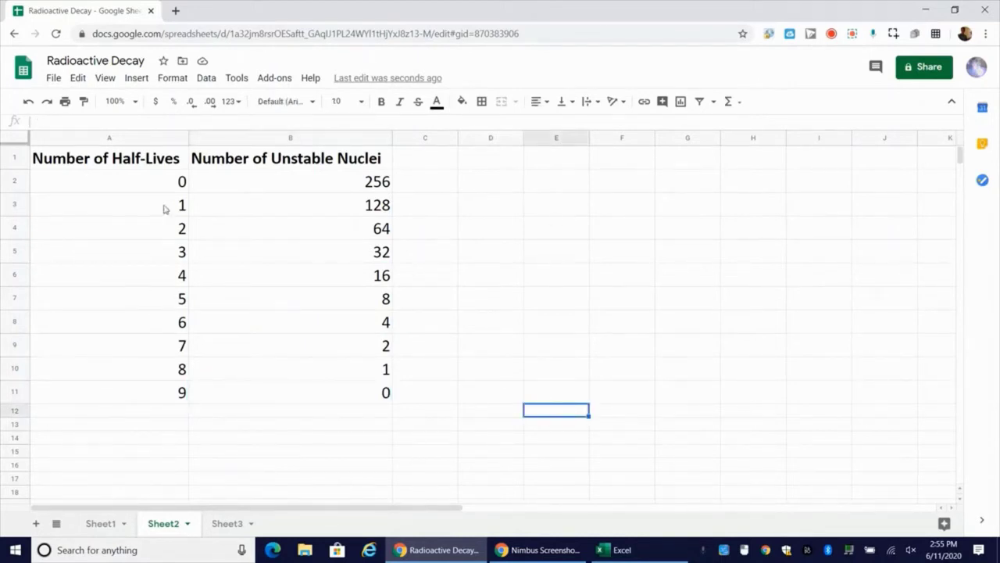
Select A1:B11, insert a chart, and move it down and right of the table.
click(93, 167)
drag(199, 238, 341, 403)
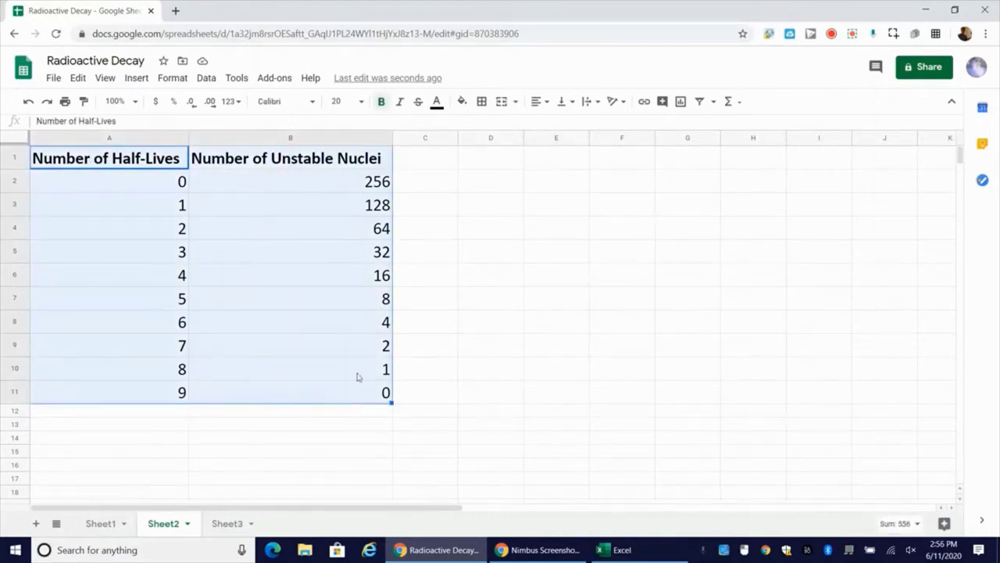
click(139, 79)
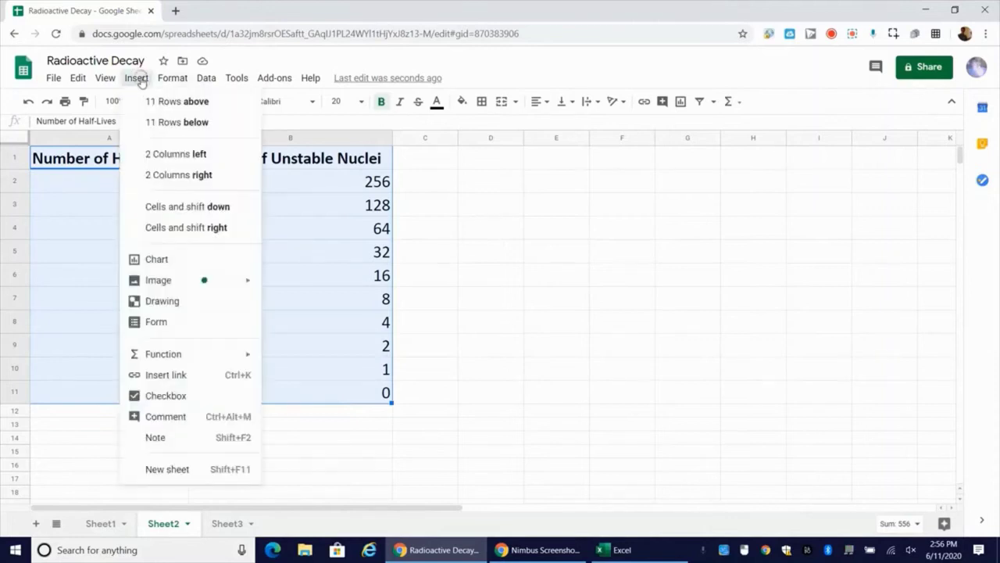
click(166, 258)
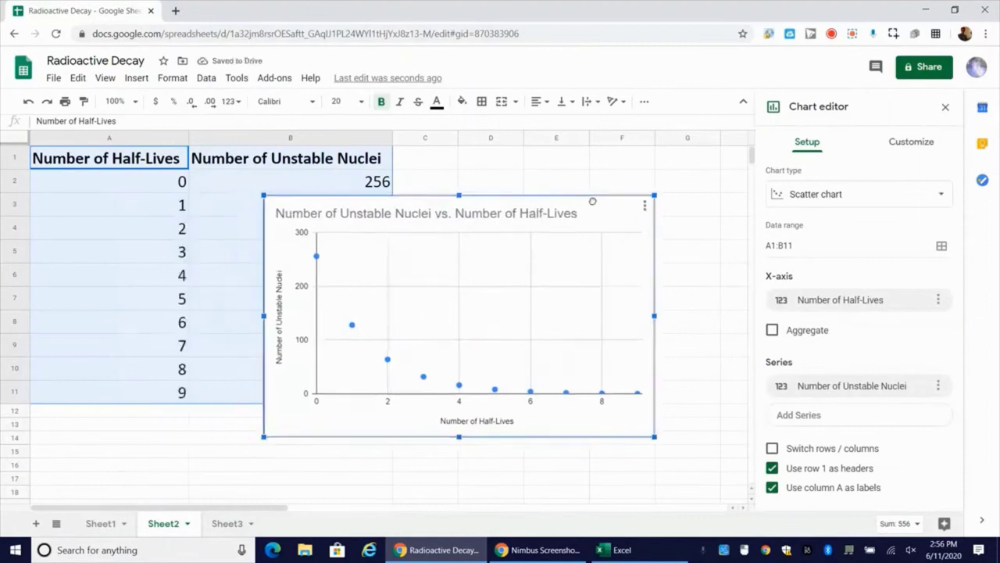
drag(593, 201, 647, 220)
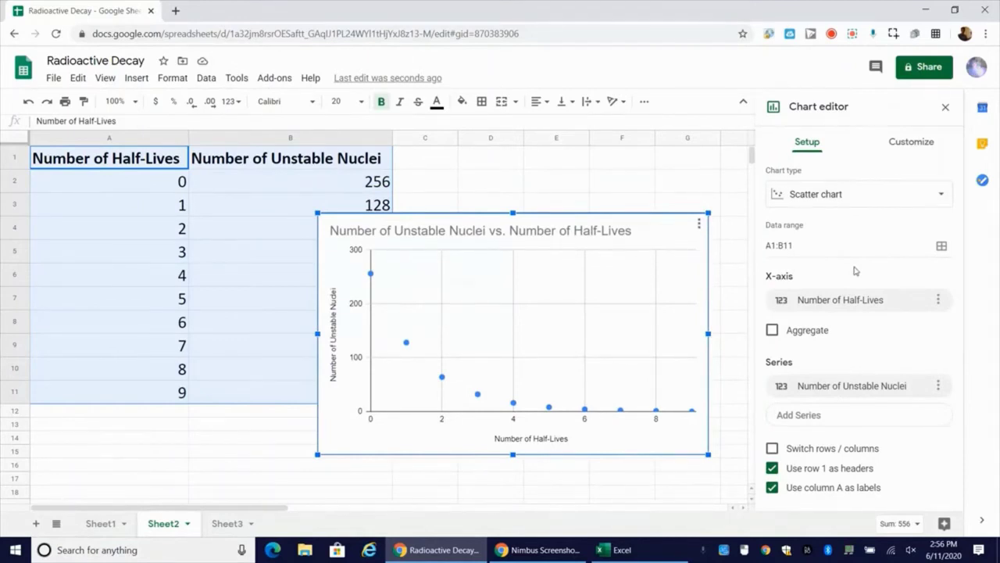
Add a trendline to the data series under Customize > Series.
click(902, 145)
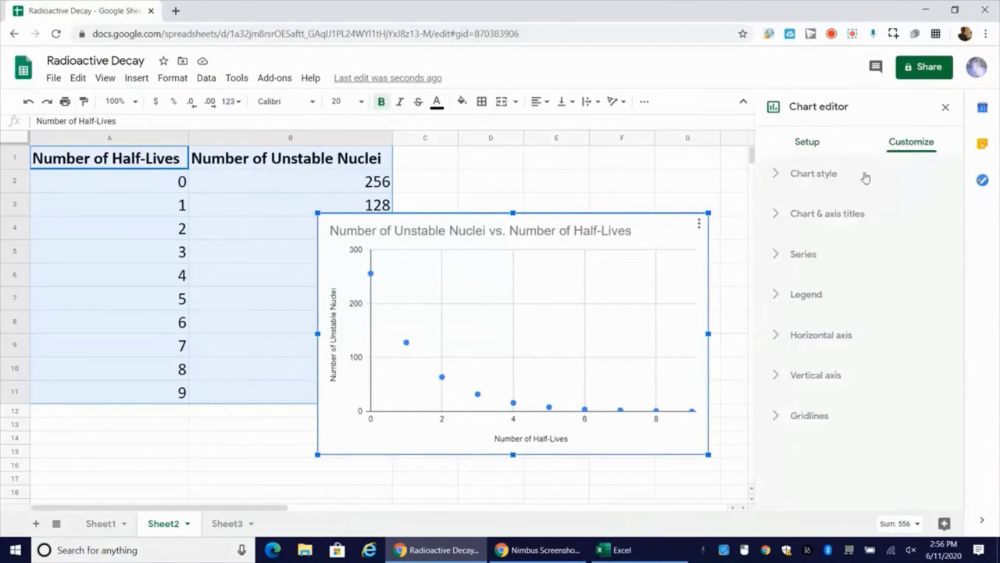
click(805, 254)
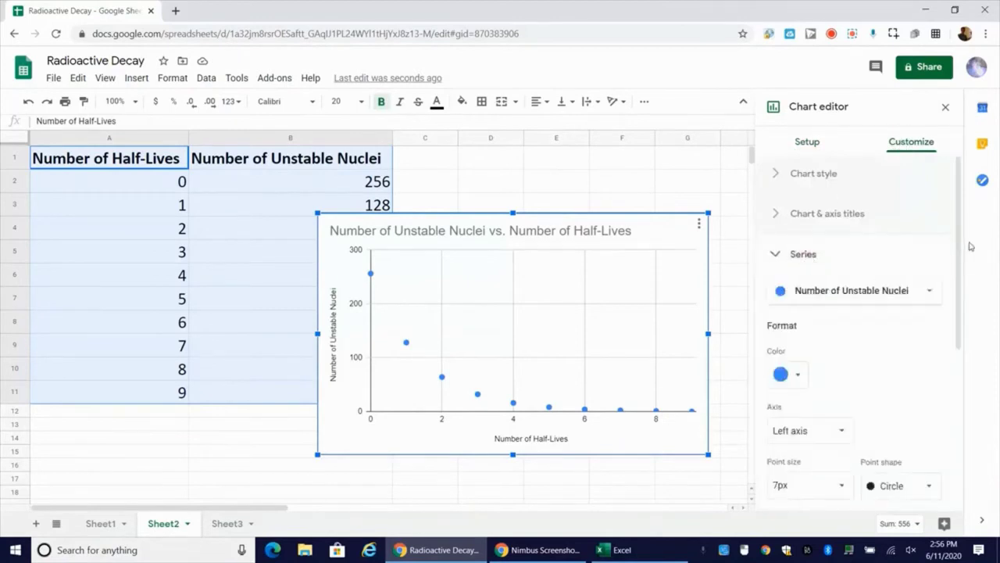
scroll(947, 336, down, 3)
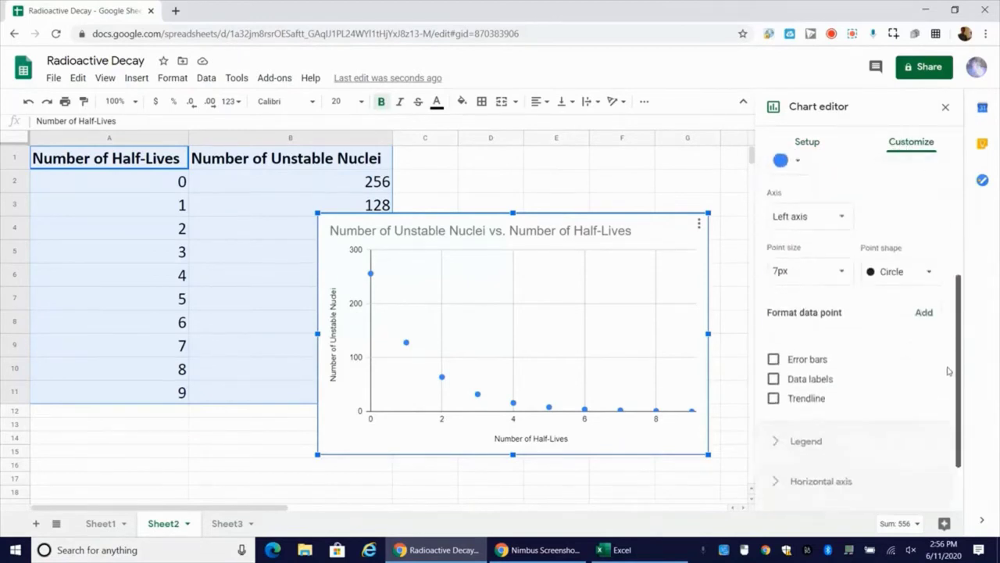
click(773, 399)
drag(958, 295, 961, 356)
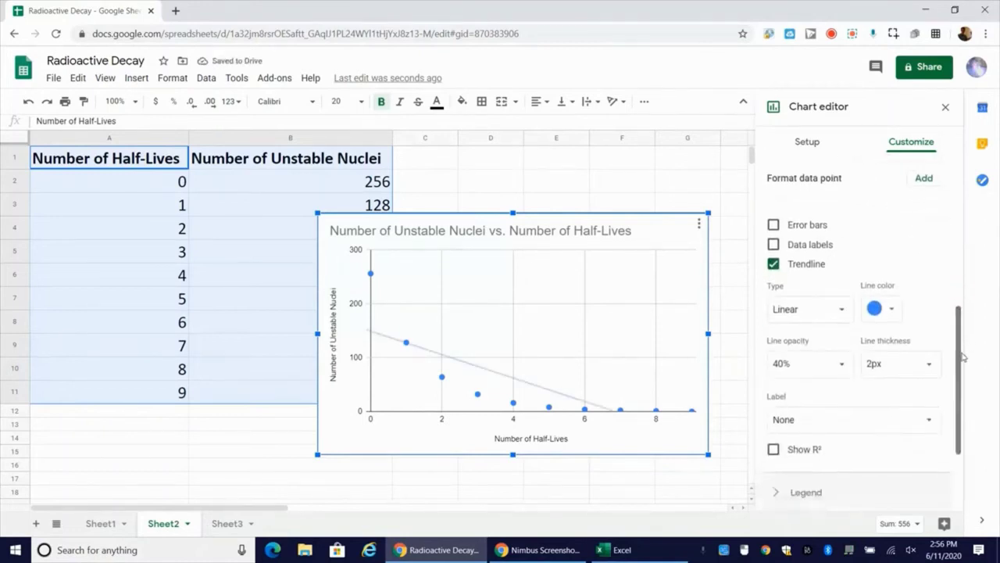
Make the trendline Exponential with equation and R² label (256e^-0.693x, R² = 1).
click(836, 312)
click(823, 333)
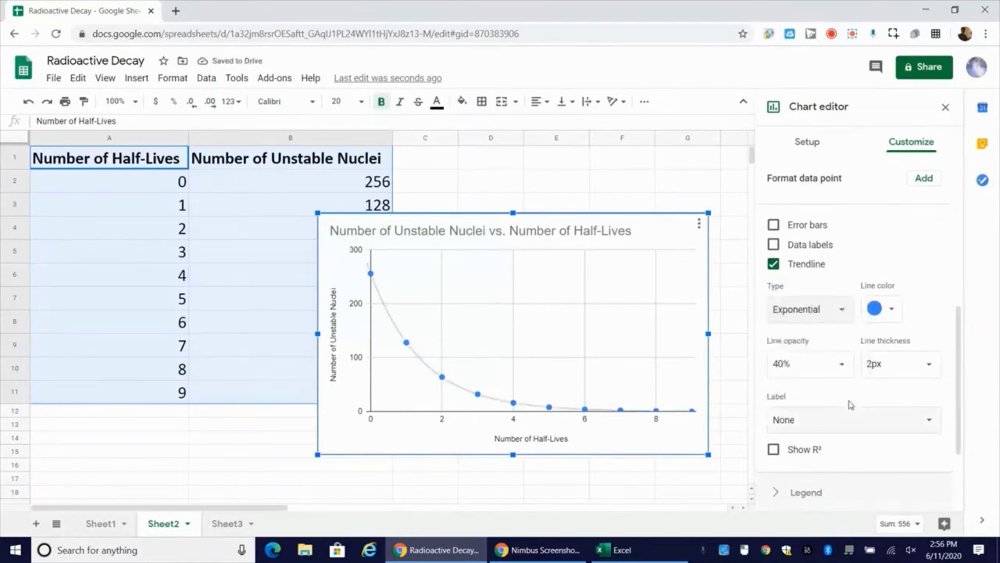
click(900, 419)
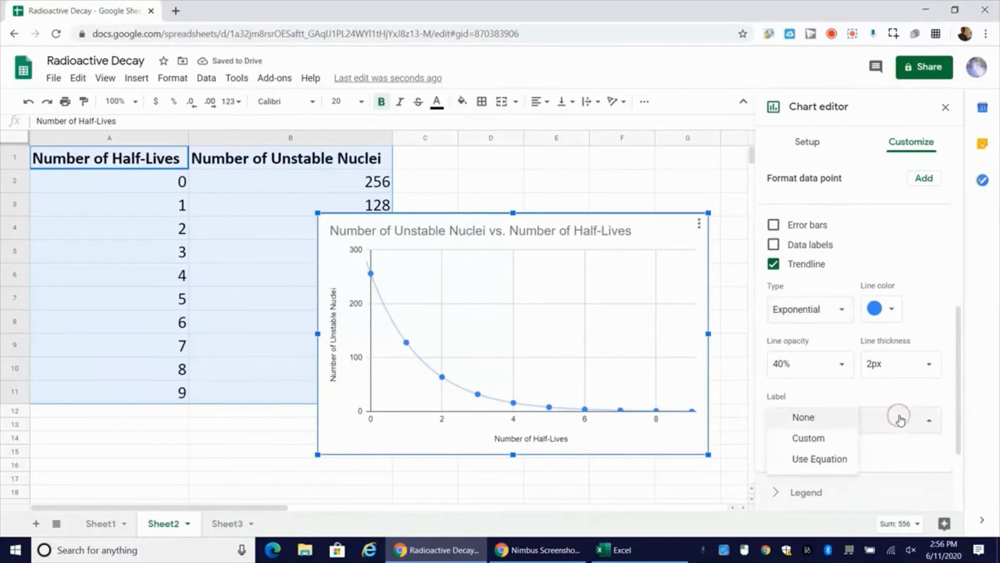
click(828, 459)
click(773, 451)
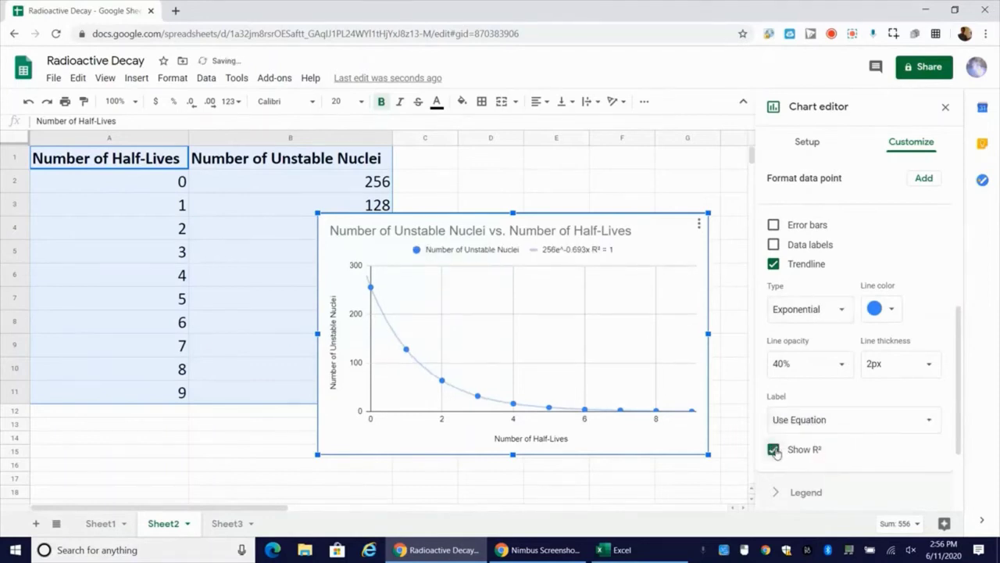
click(945, 107)
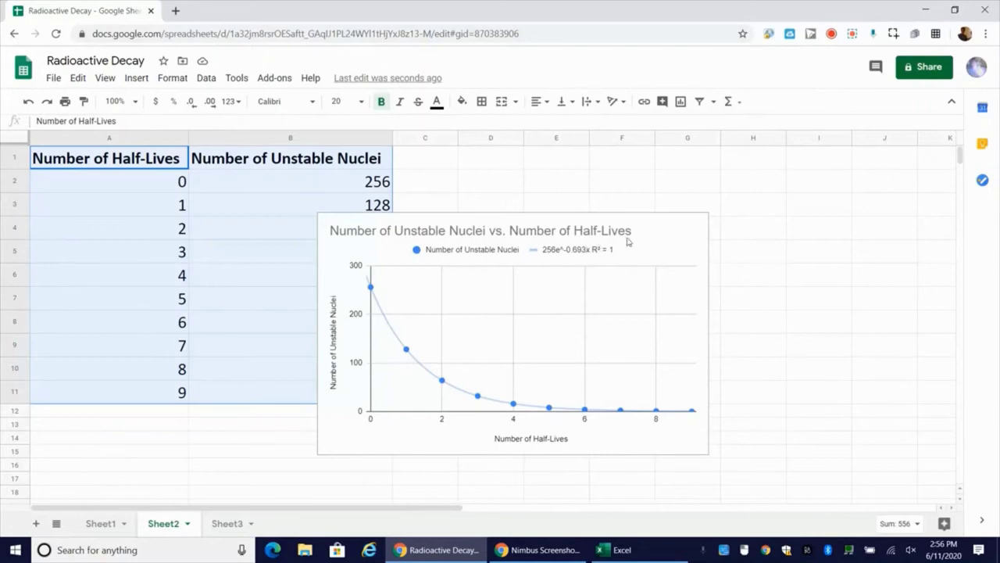
Drag the half-lives chart up beside the table and enlarge it from its bottom-right handle.
click(806, 209)
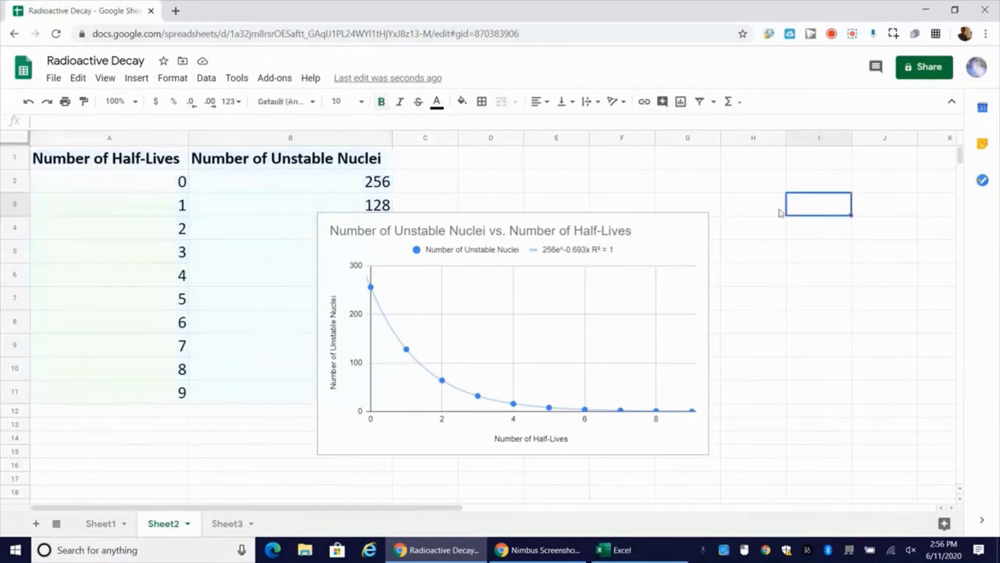
click(700, 232)
click(771, 185)
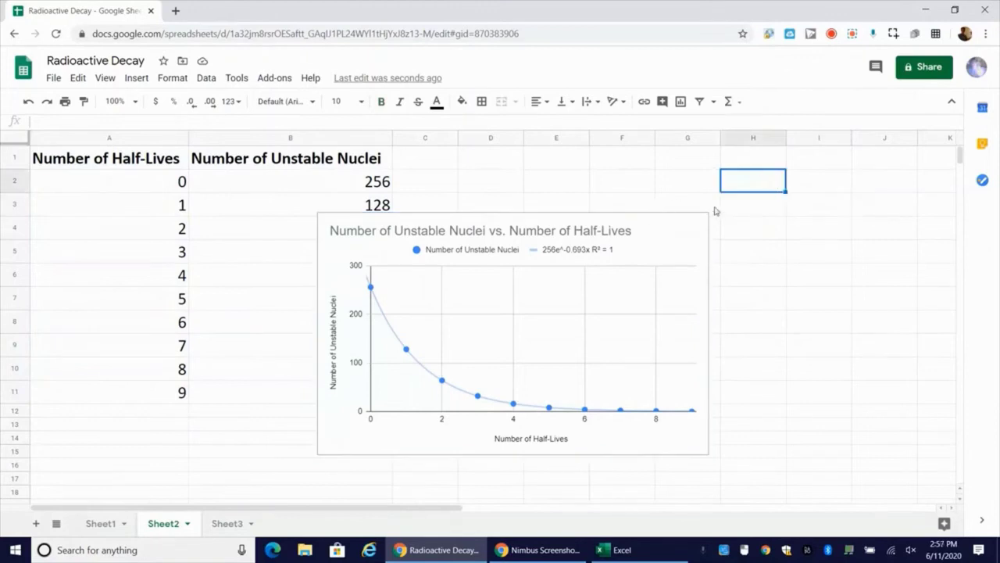
click(654, 234)
drag(650, 234, 735, 189)
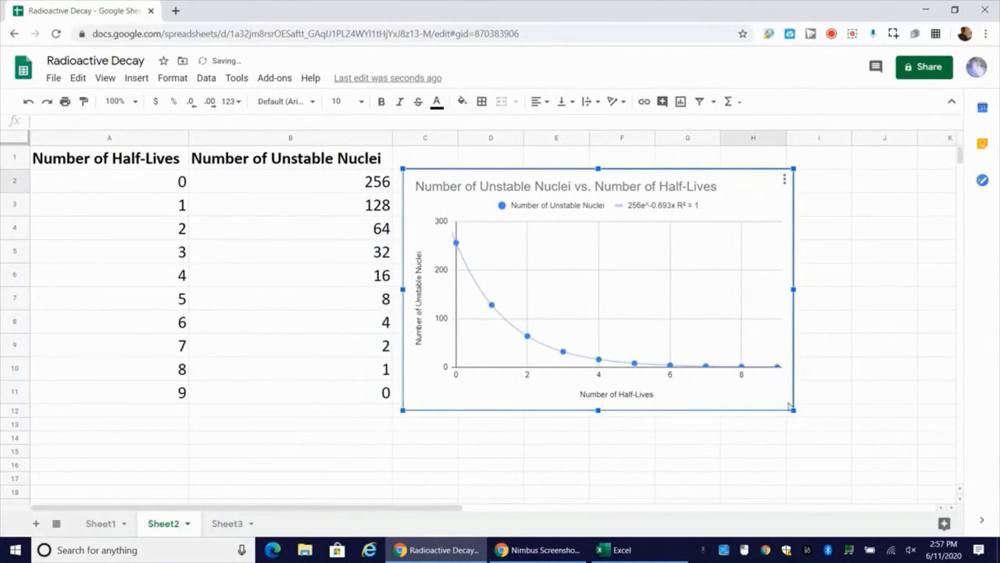
drag(793, 408, 869, 459)
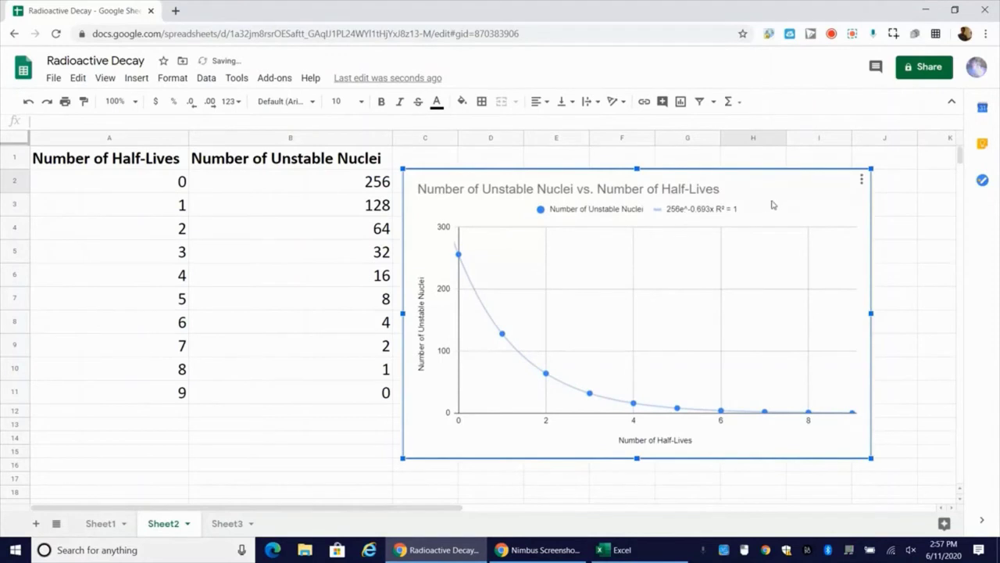
Move the chart legend to the Right position.
double_click(697, 211)
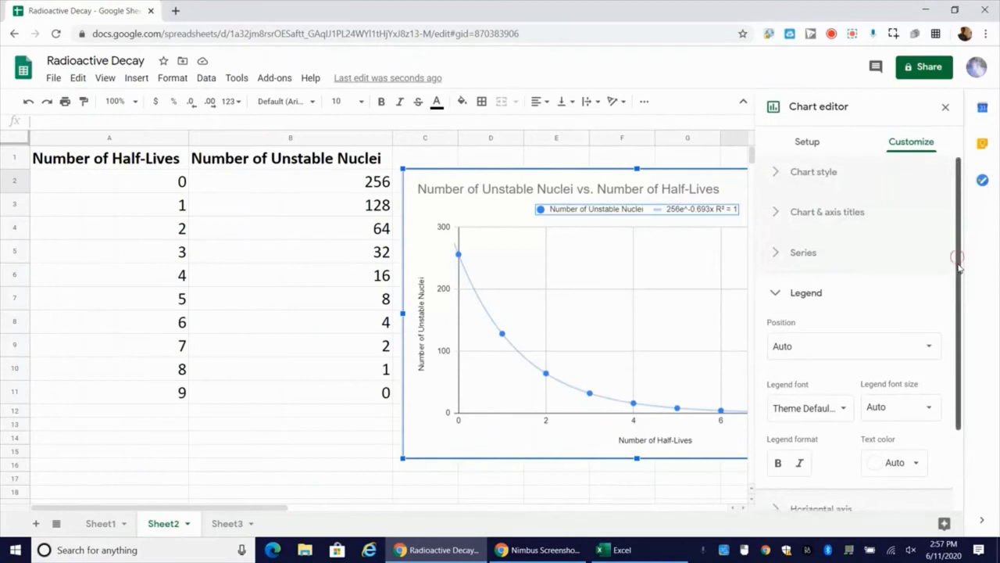
scroll(964, 262, down, 1)
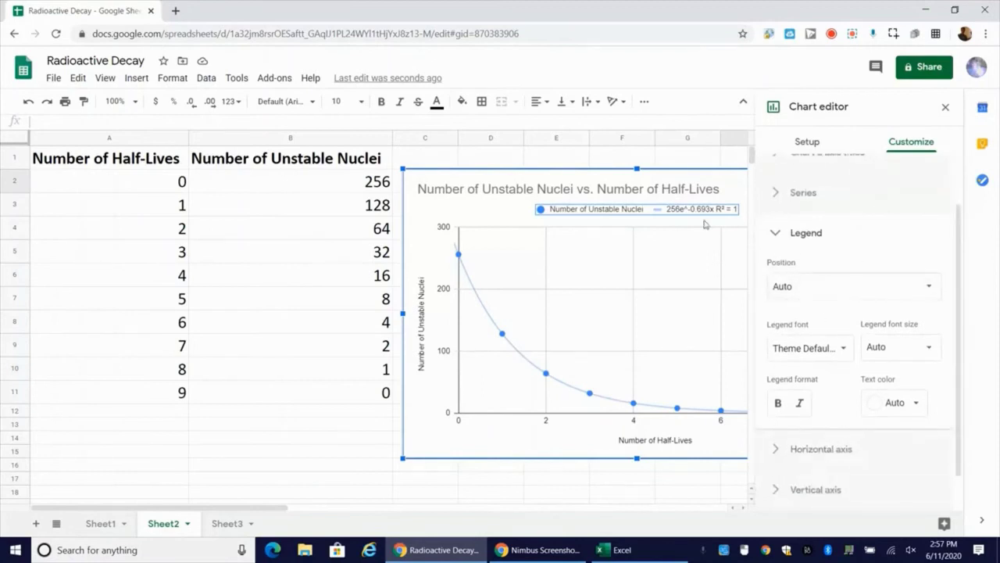
click(935, 288)
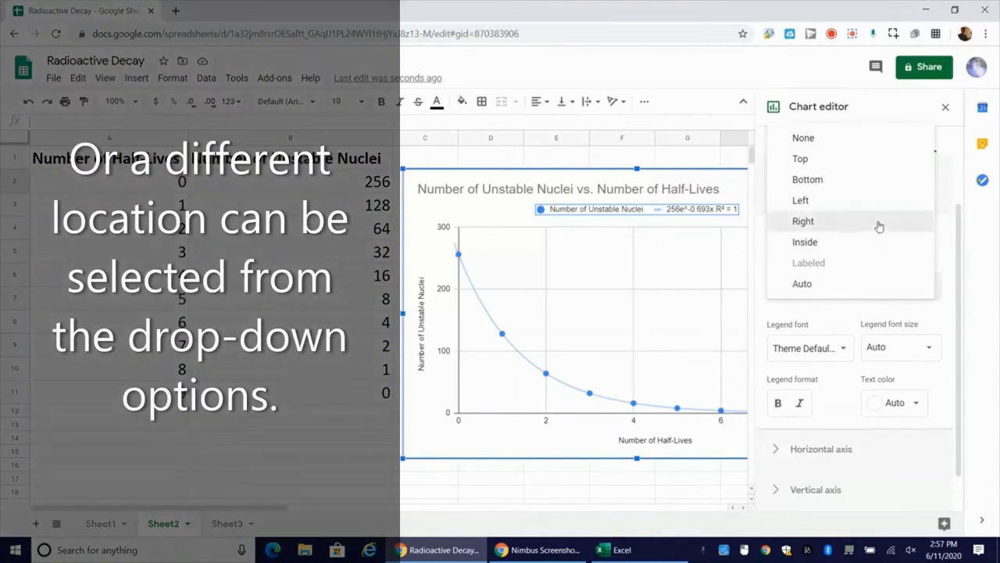
click(879, 225)
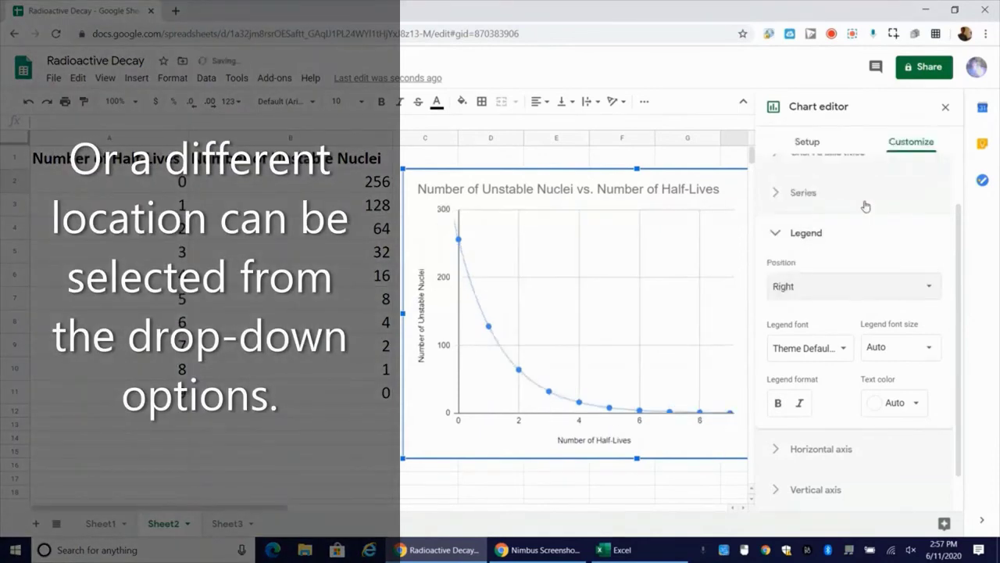
click(945, 107)
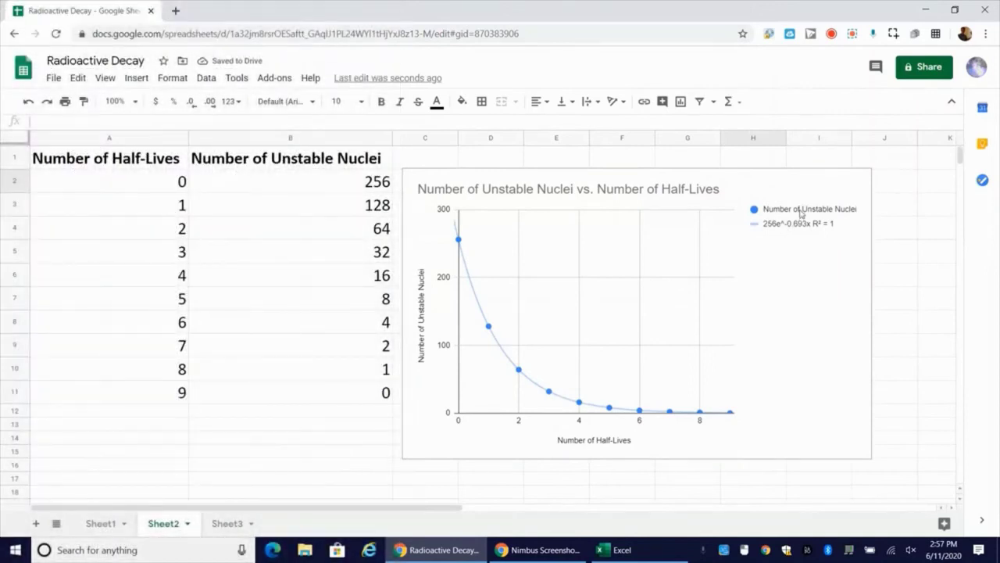
Set the legend font size to 18.
double_click(801, 214)
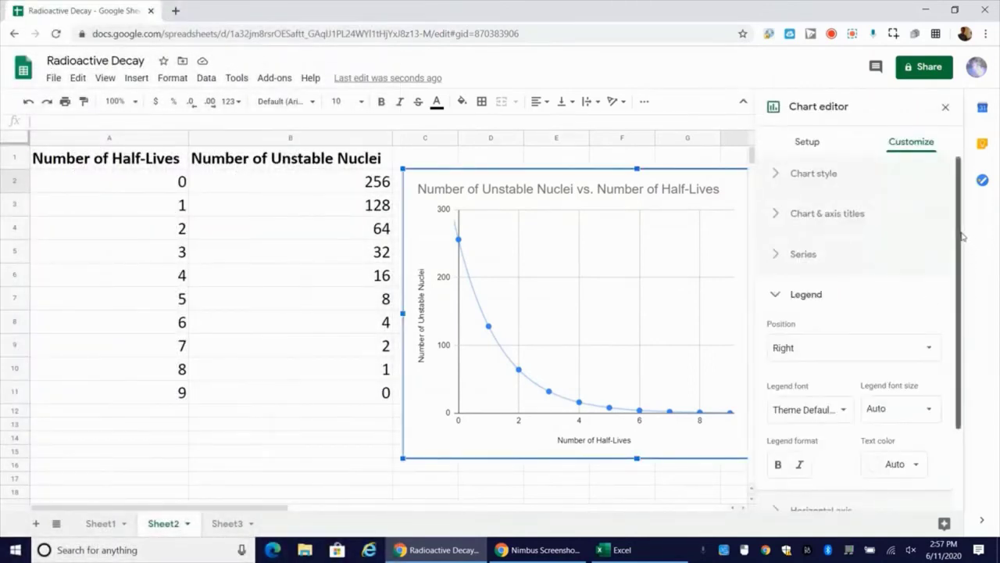
scroll(963, 236, down, 1)
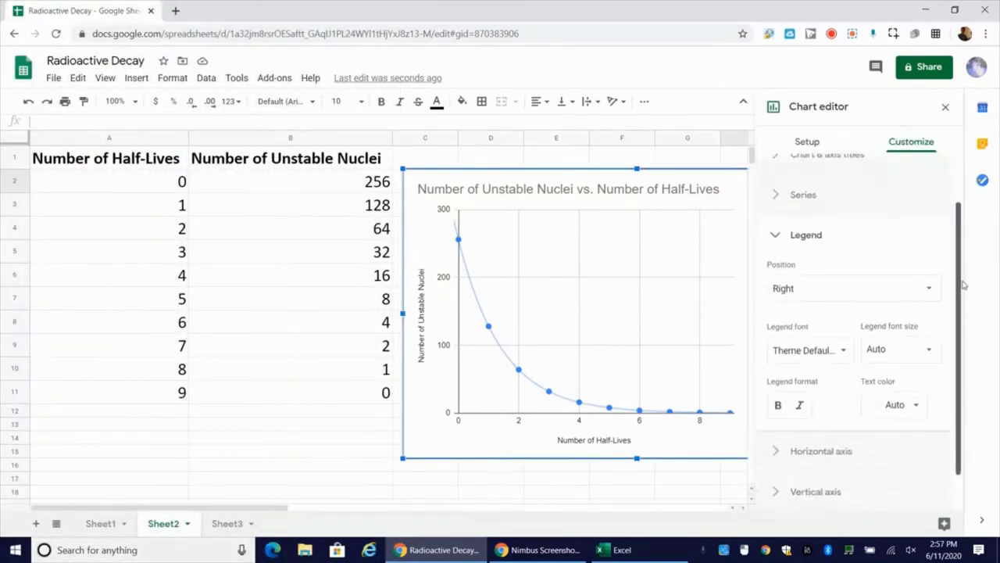
click(927, 346)
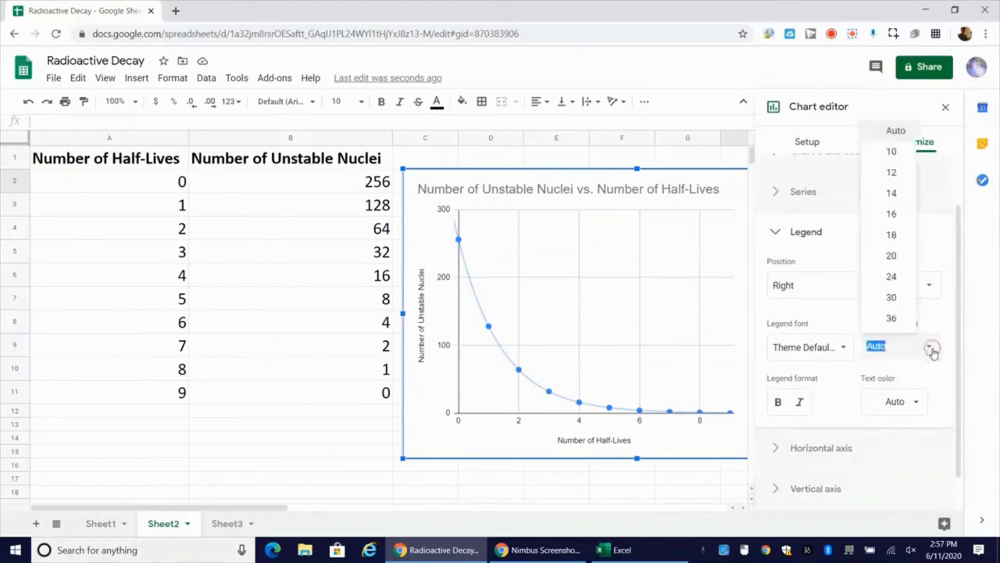
click(891, 234)
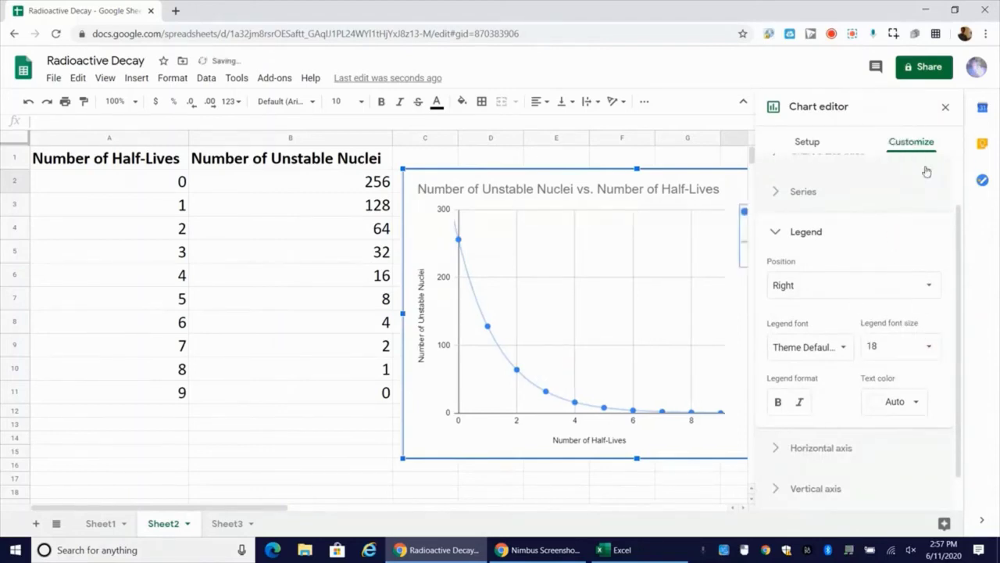
click(944, 109)
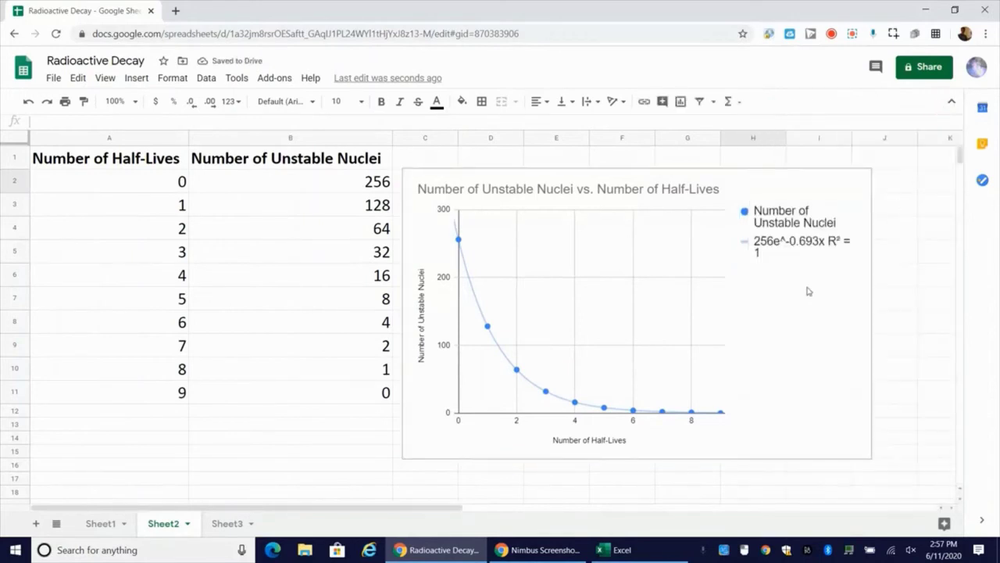
click(817, 320)
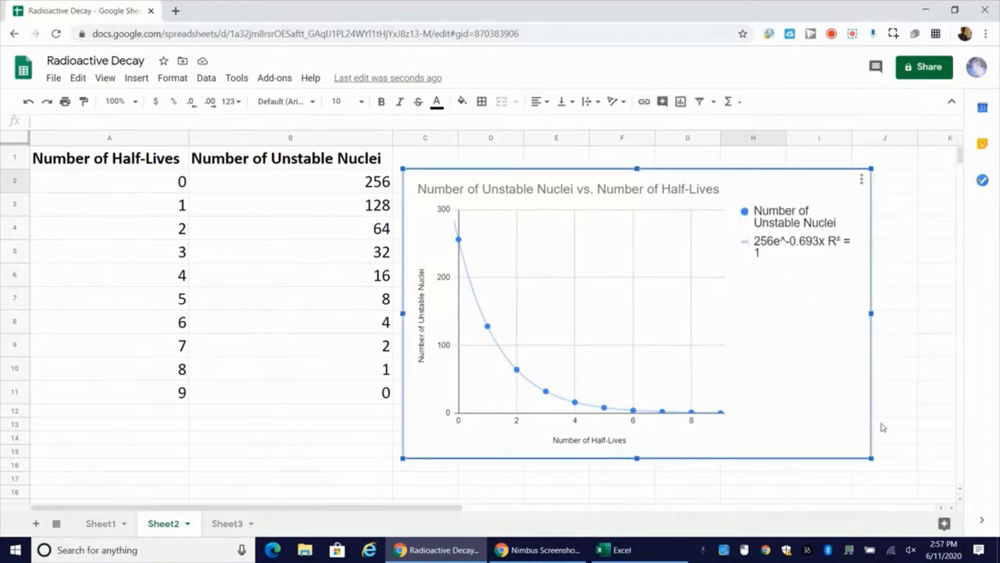
Widen the Sheets chart, select the half-life table from A1, and switch to Excel.
drag(872, 313, 942, 313)
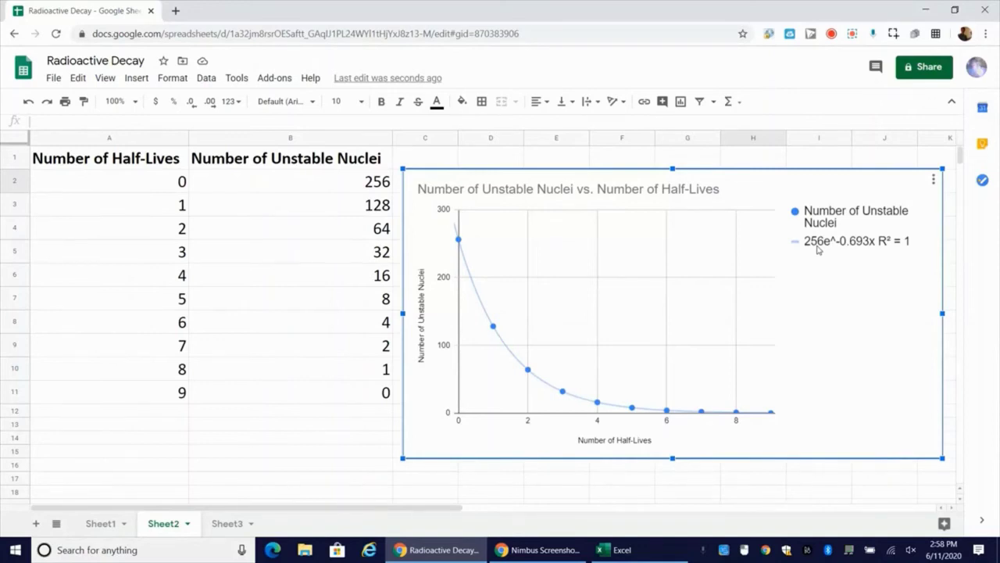
click(354, 184)
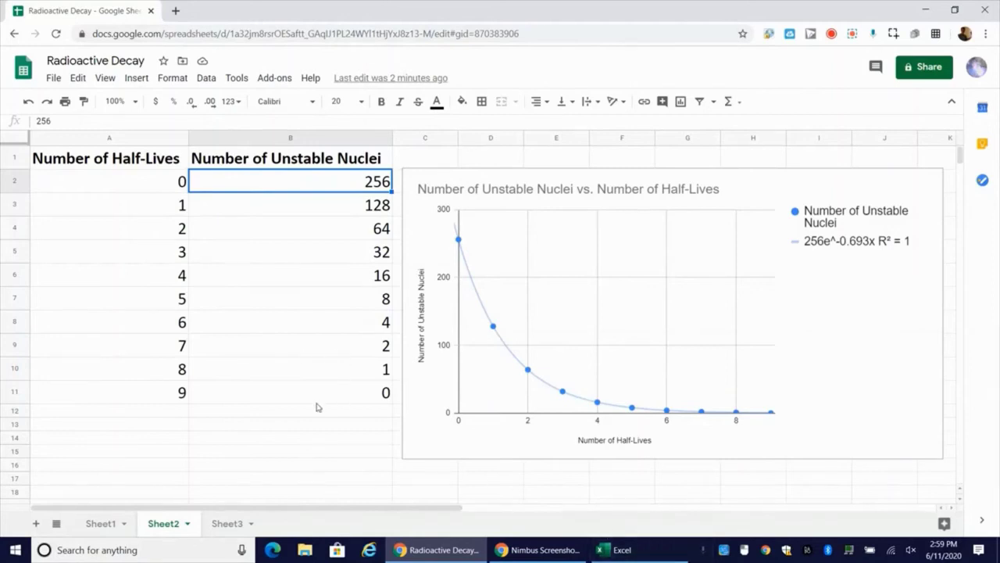
click(313, 426)
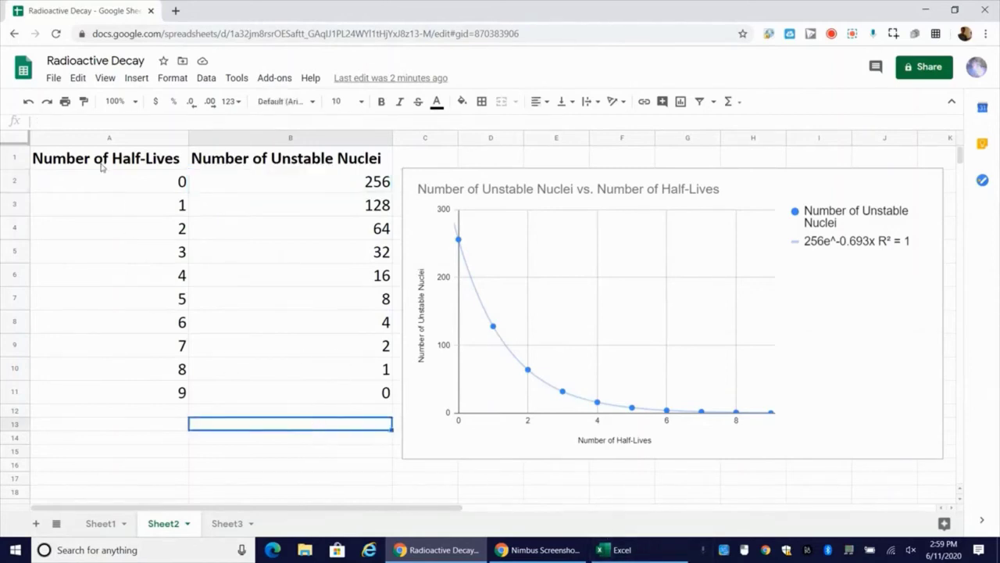
drag(101, 163, 258, 397)
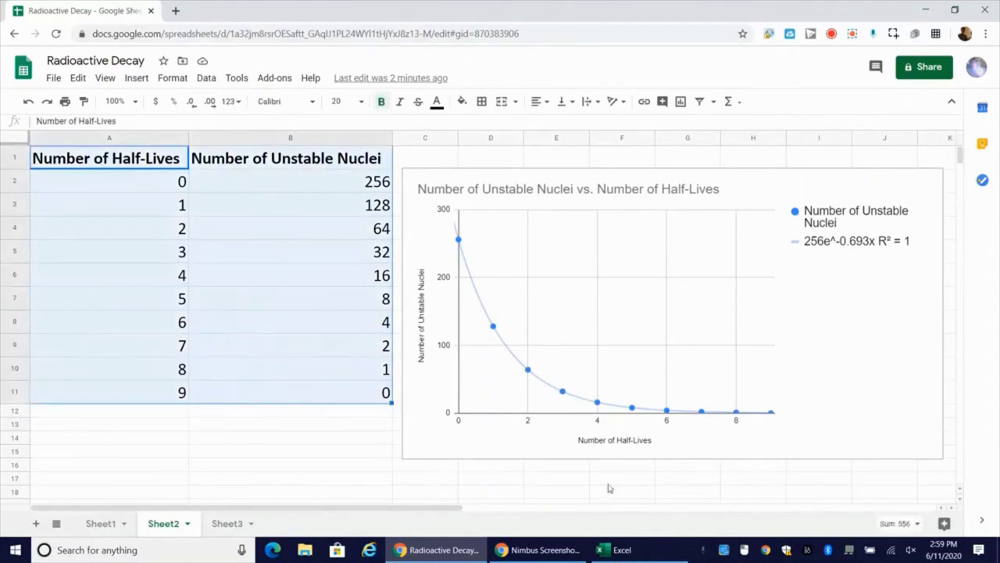
click(621, 549)
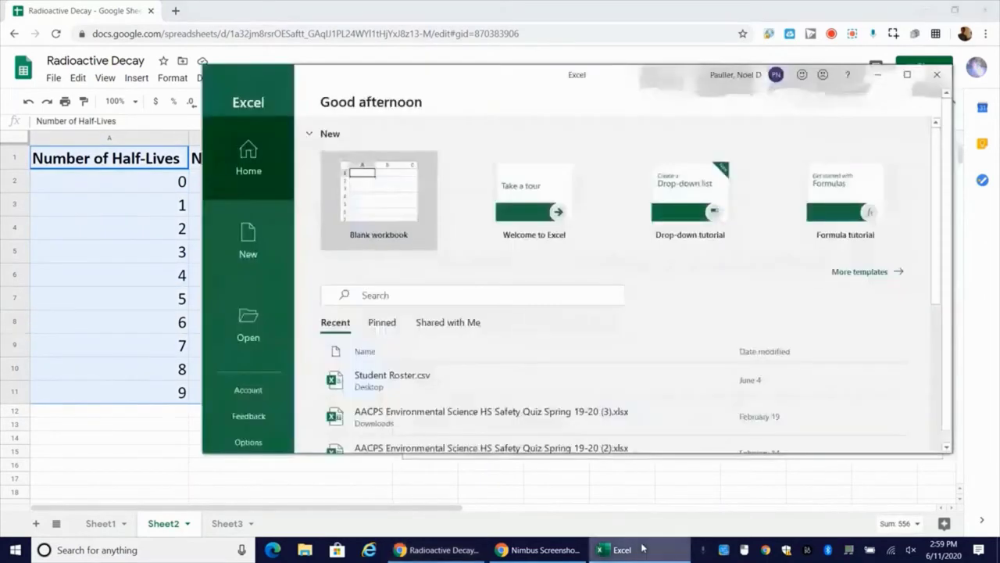
Create a new blank Excel workbook in a maximized window.
click(375, 183)
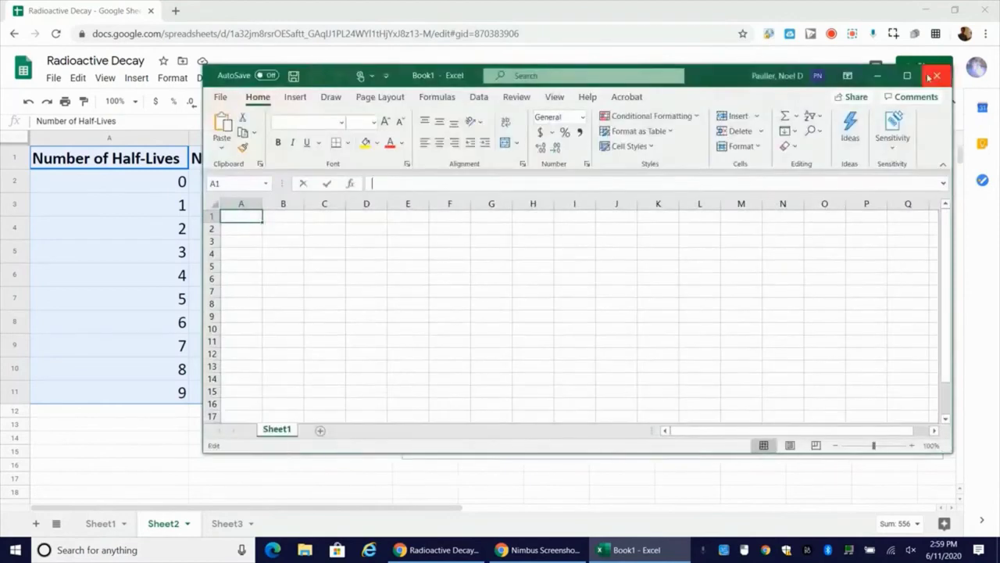
click(907, 76)
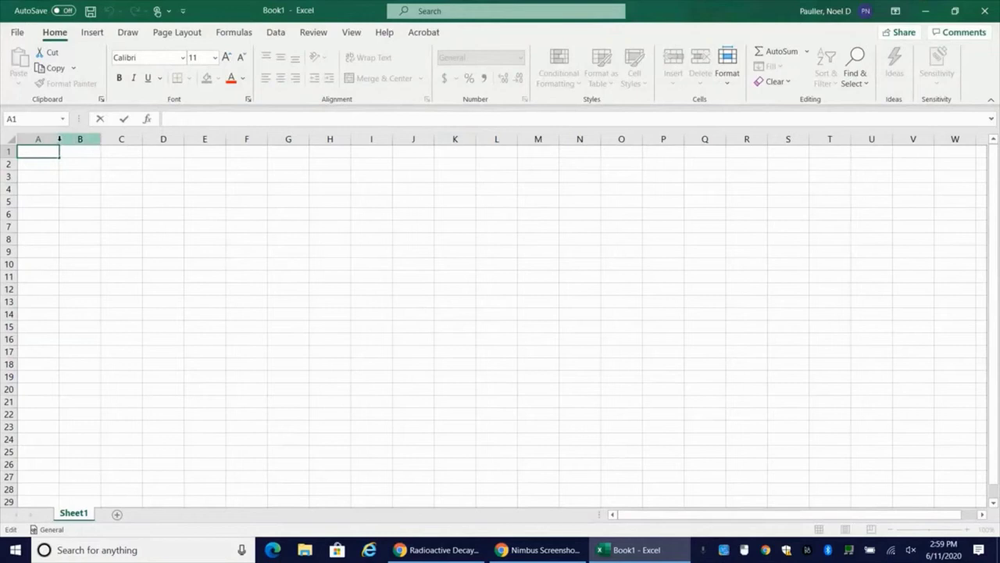
click(103, 234)
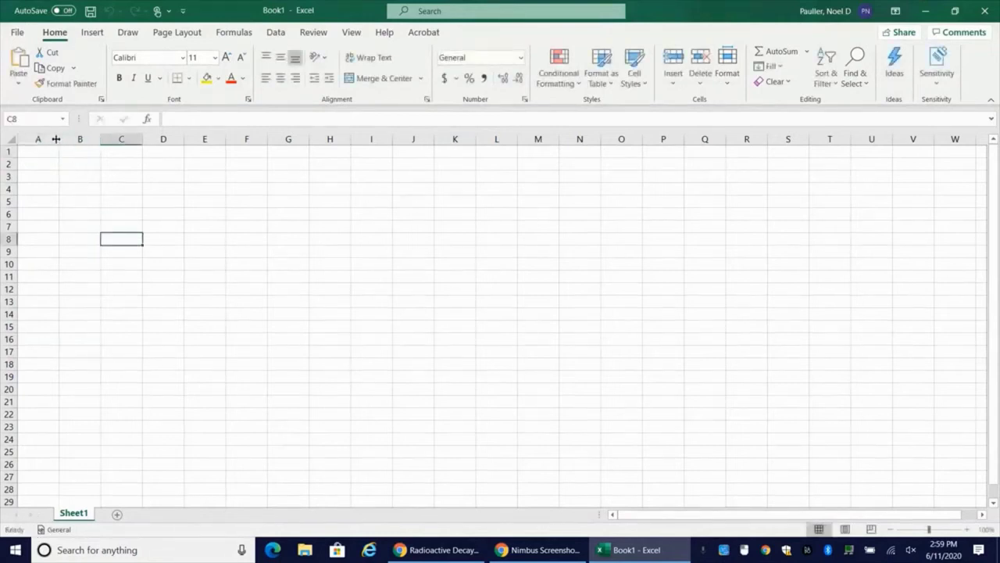
Widen columns A and B and paste the half-life table into A1:B11.
drag(56, 138, 160, 140)
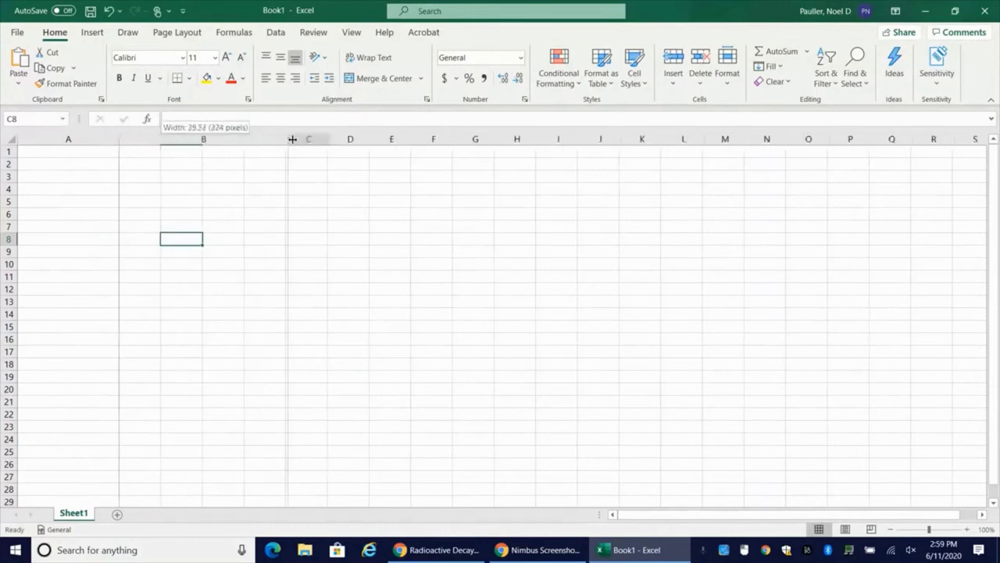
drag(293, 139, 248, 139)
click(103, 154)
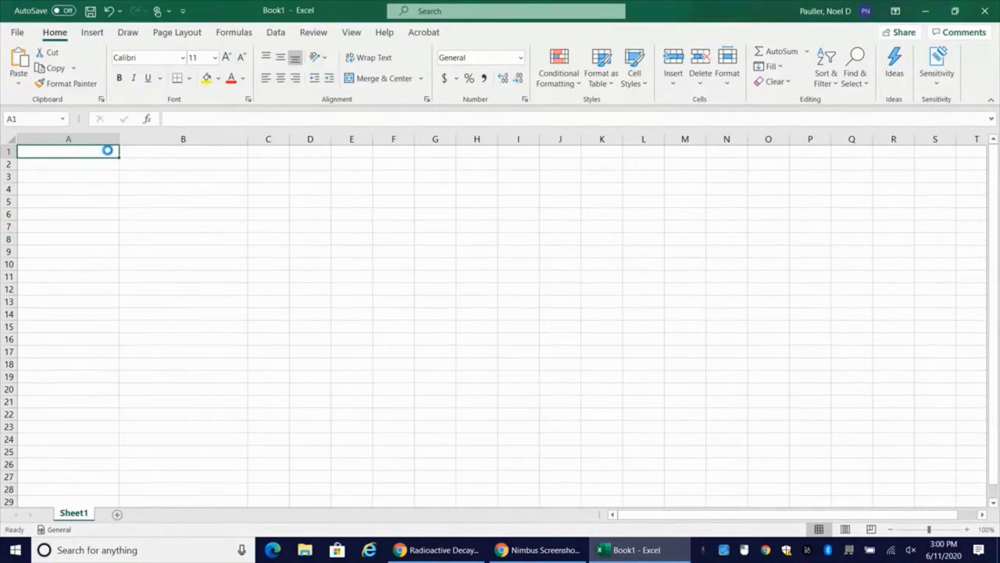
click(370, 245)
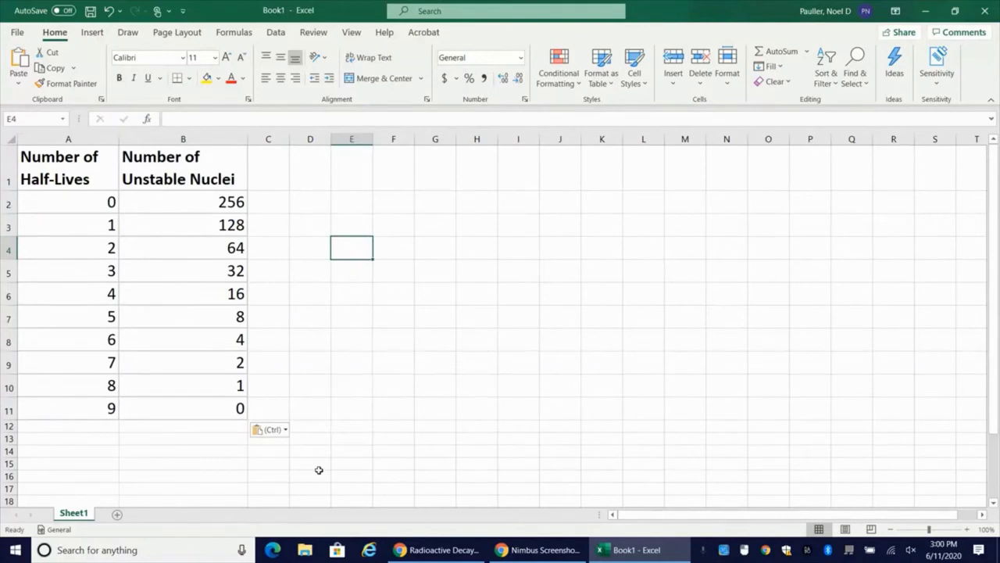
click(496, 427)
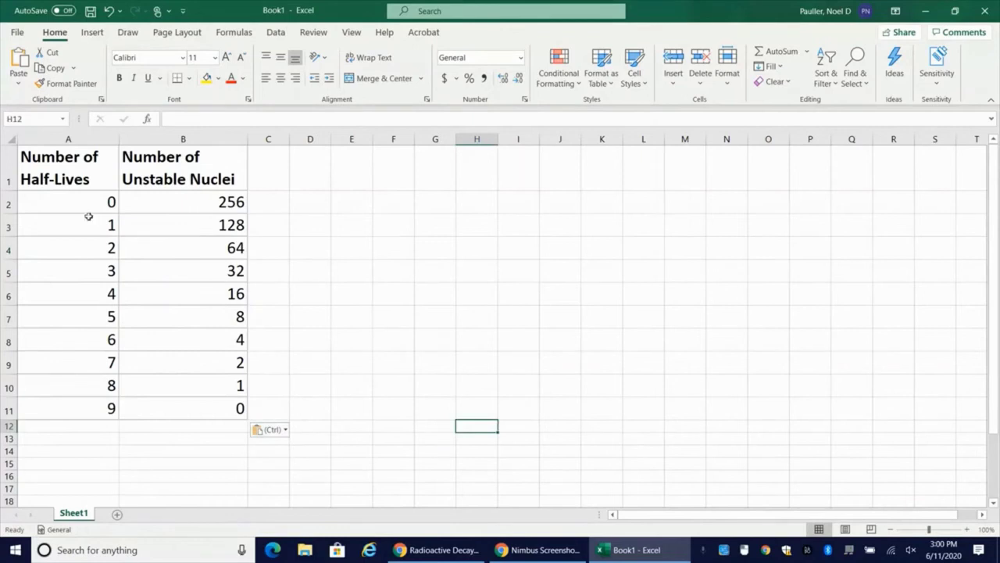
Insert a plain scatter chart of A1:B11, enlarge it, and open its chart area formatting.
click(33, 164)
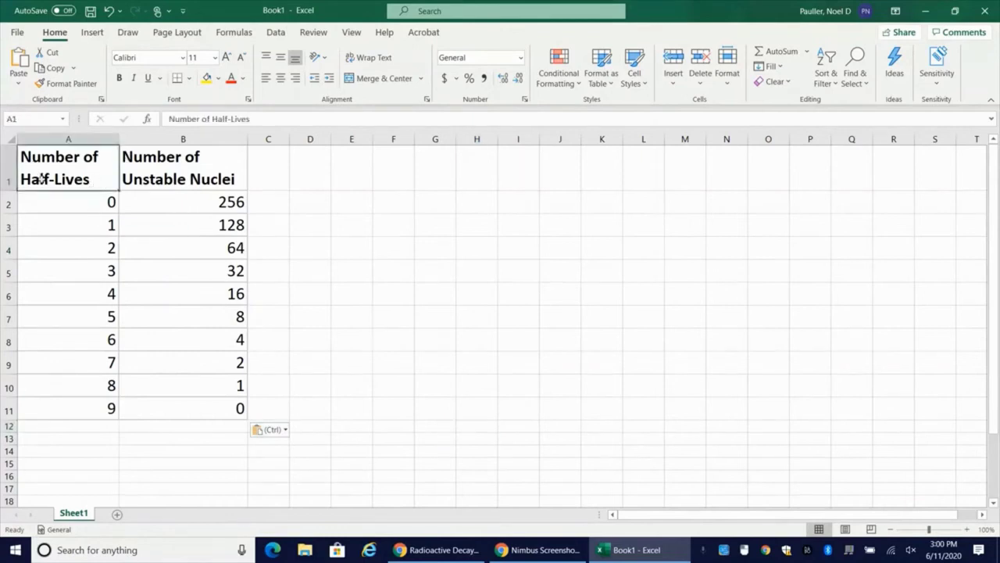
drag(75, 212, 206, 404)
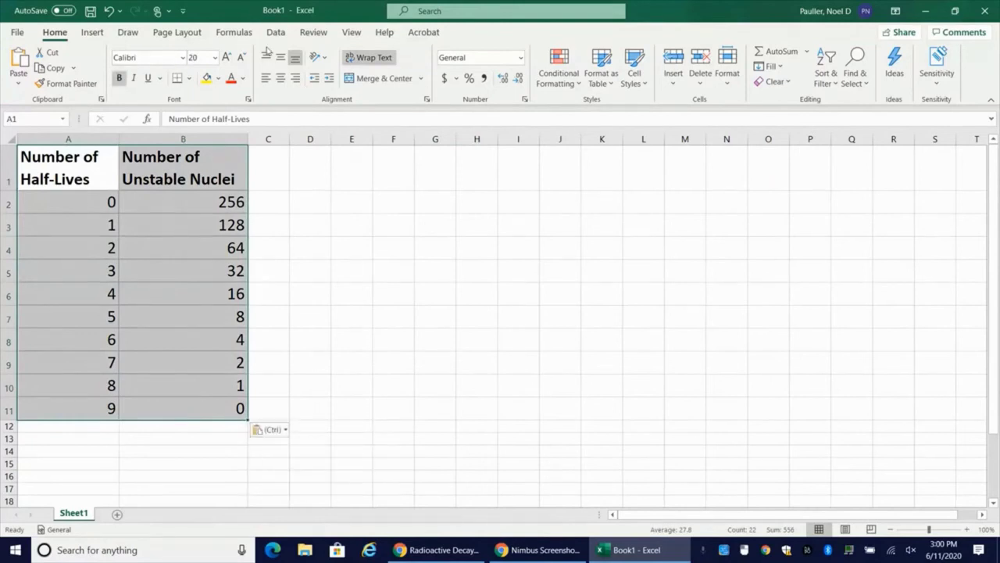
click(90, 35)
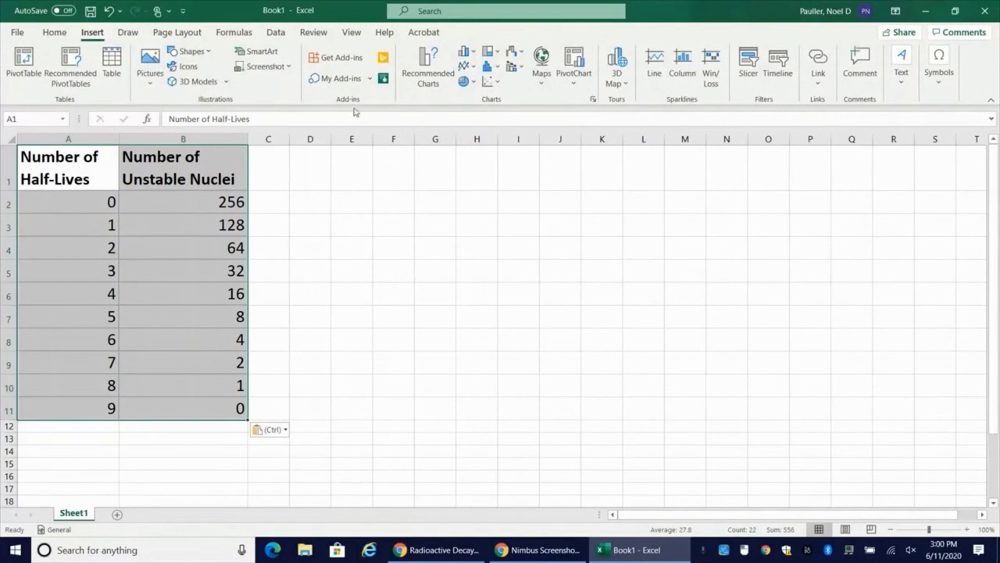
click(497, 81)
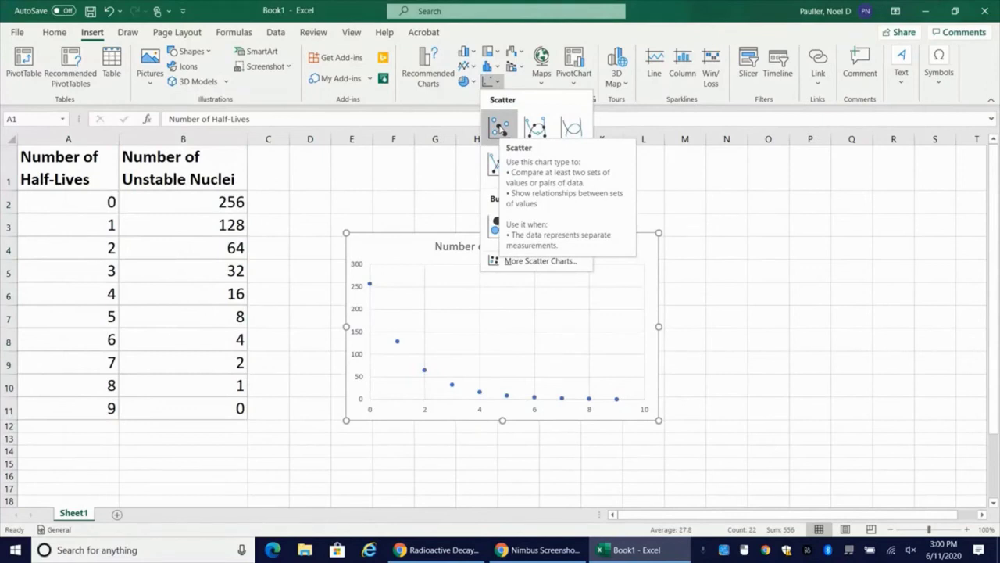
click(498, 127)
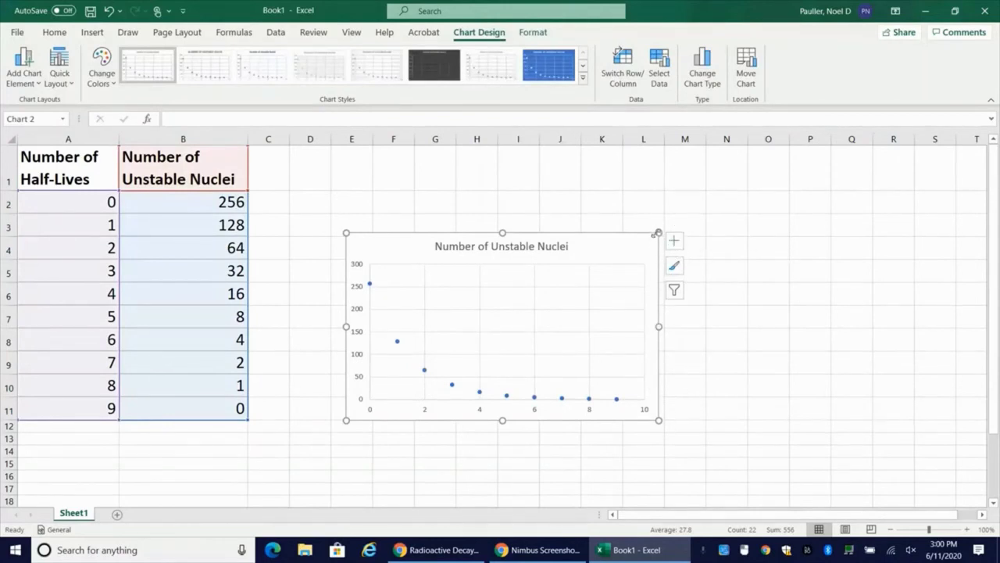
drag(659, 232, 710, 169)
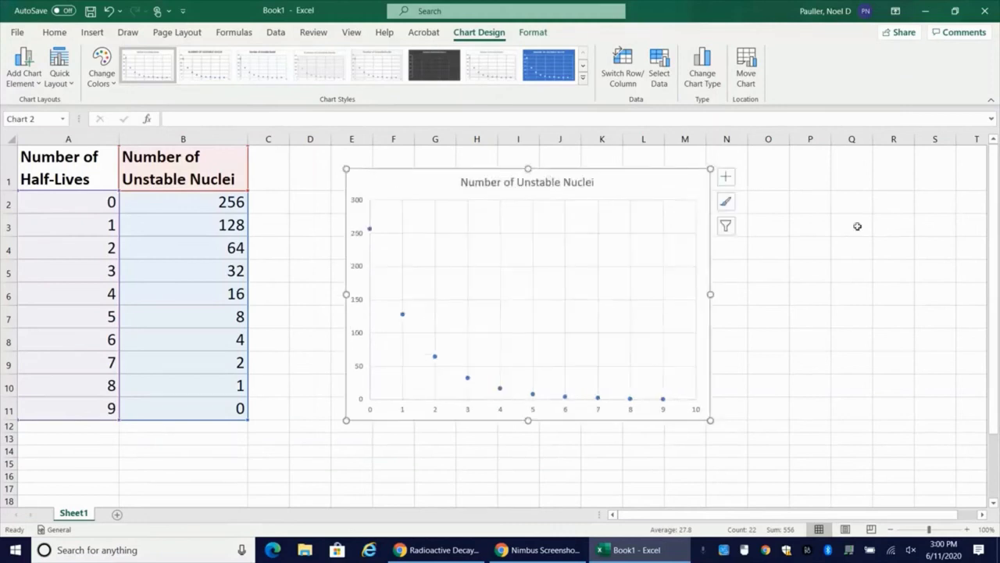
double_click(691, 192)
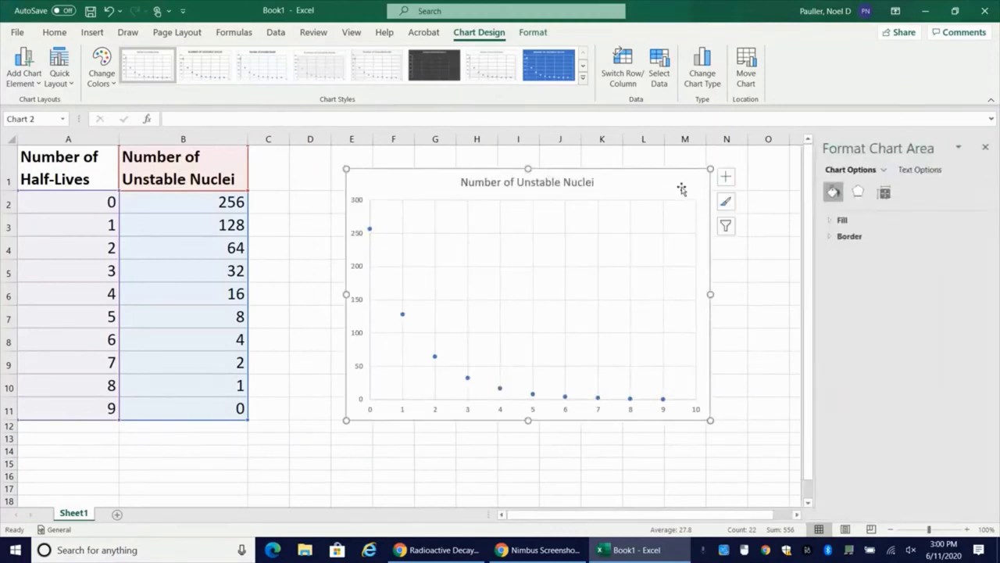
Add a linear trendline to the scatter chart's data points.
click(984, 149)
click(977, 160)
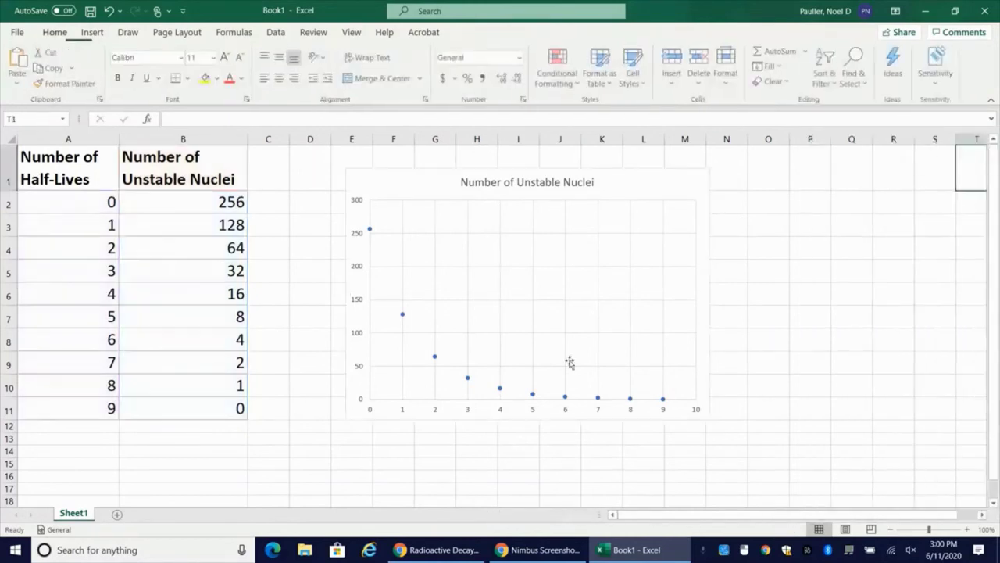
right_click(467, 380)
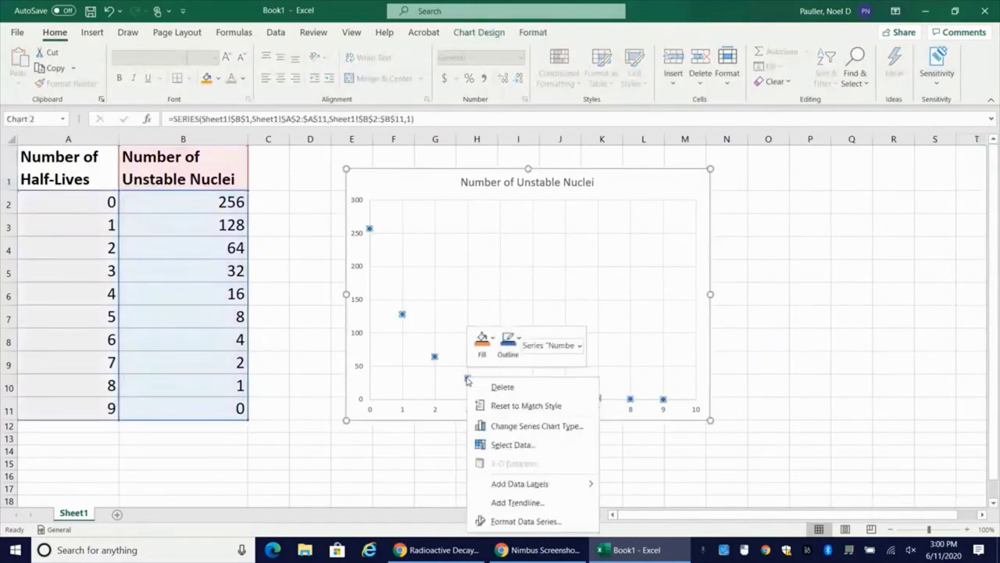
click(518, 503)
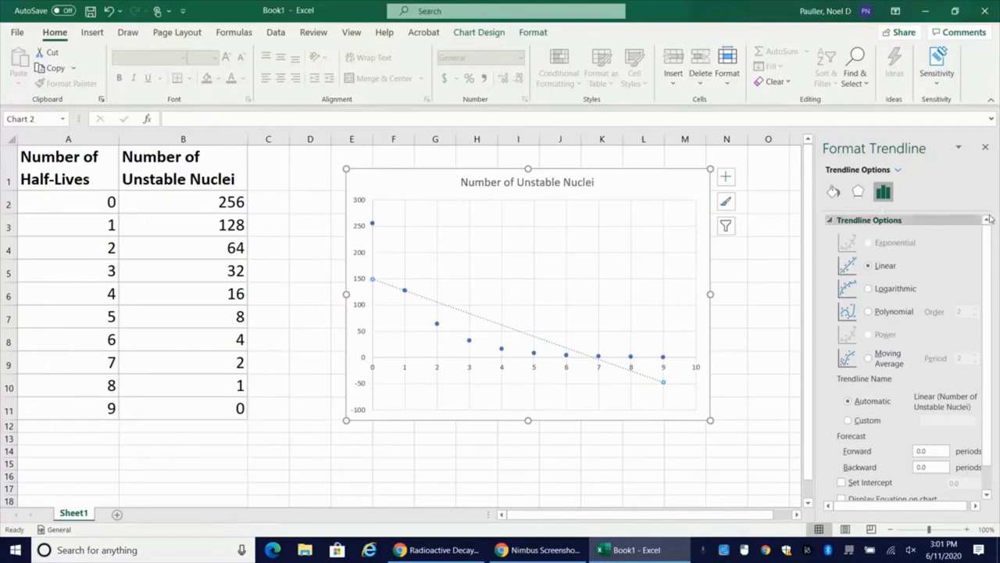
click(985, 147)
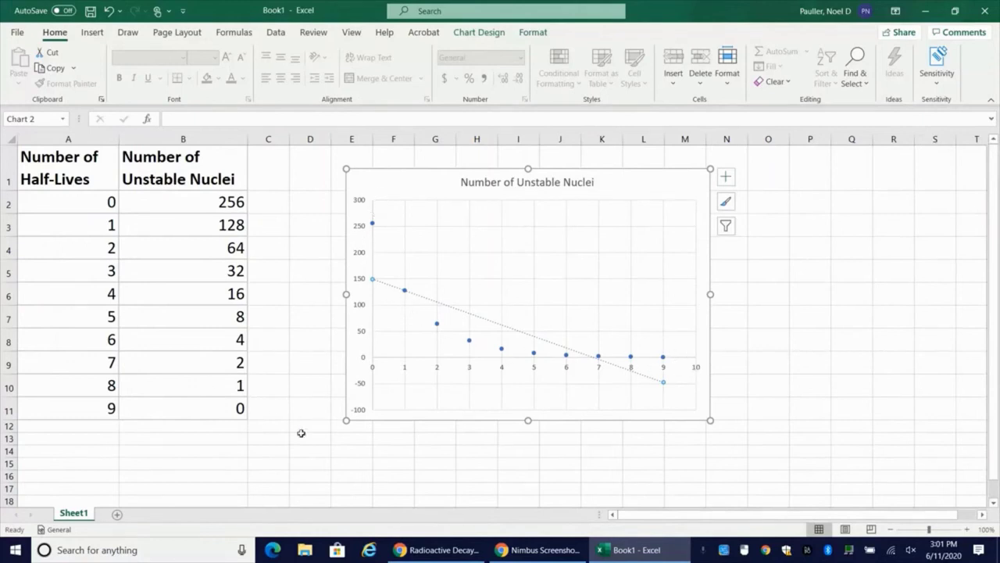
click(269, 436)
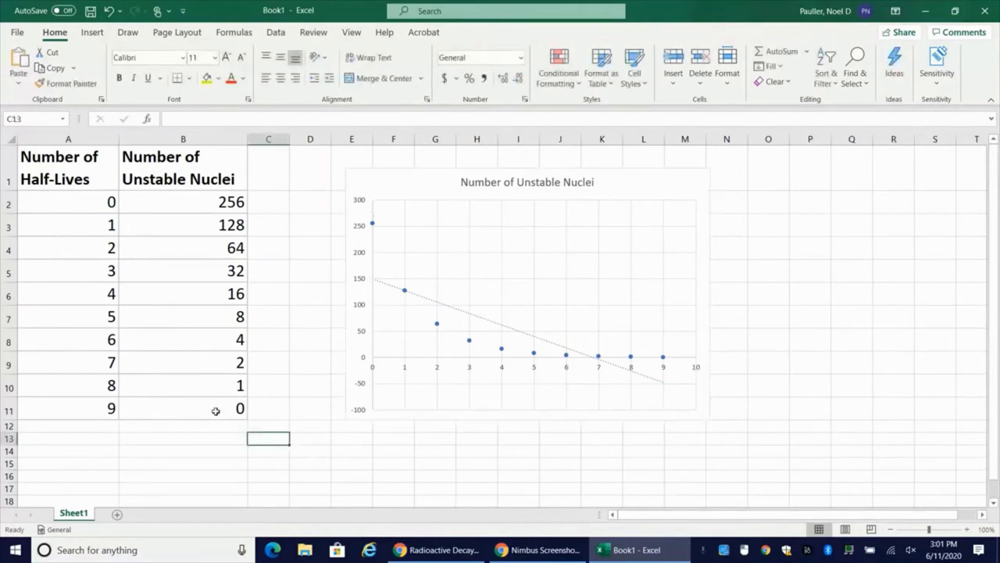
Delete the 0 value from cell B11.
click(215, 409)
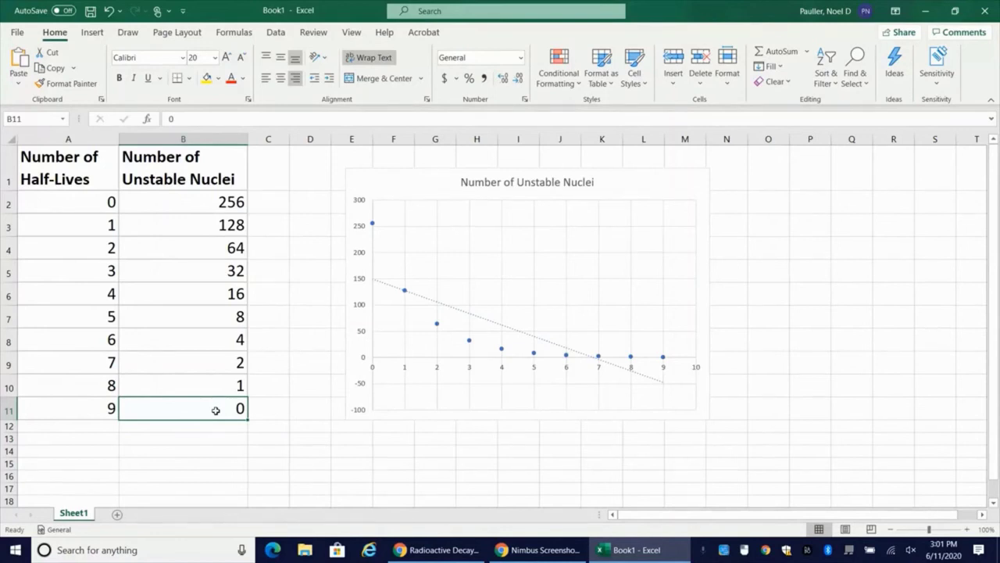
key(Delete)
click(300, 378)
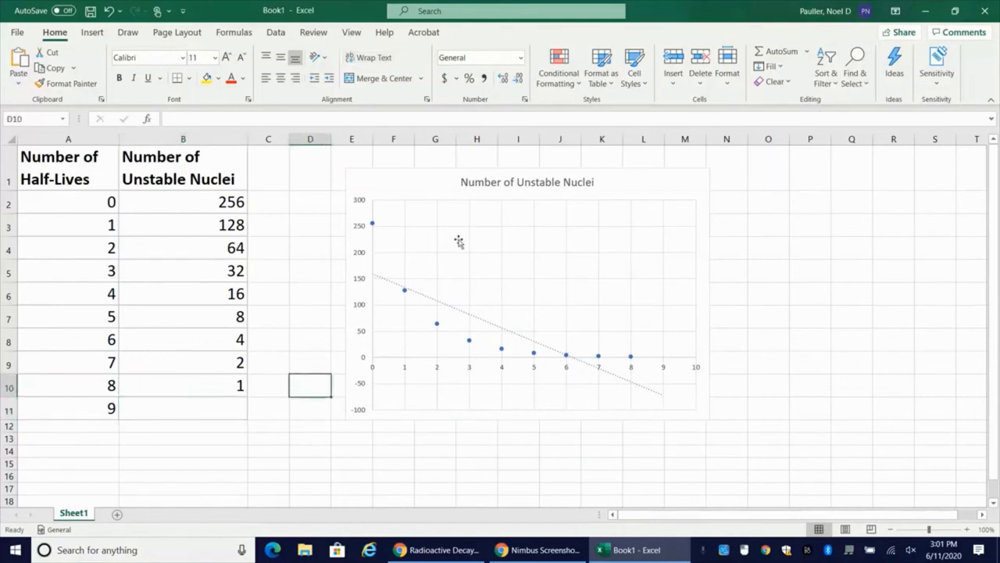
Add an exponential trendline to the data series.
mouse_move(470, 341)
right_click(470, 340)
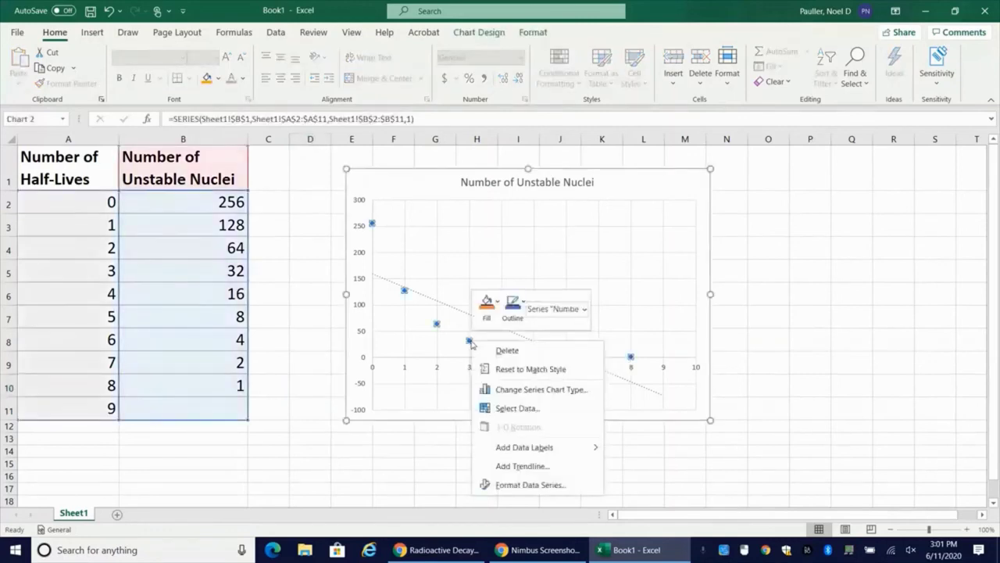
click(560, 473)
click(868, 243)
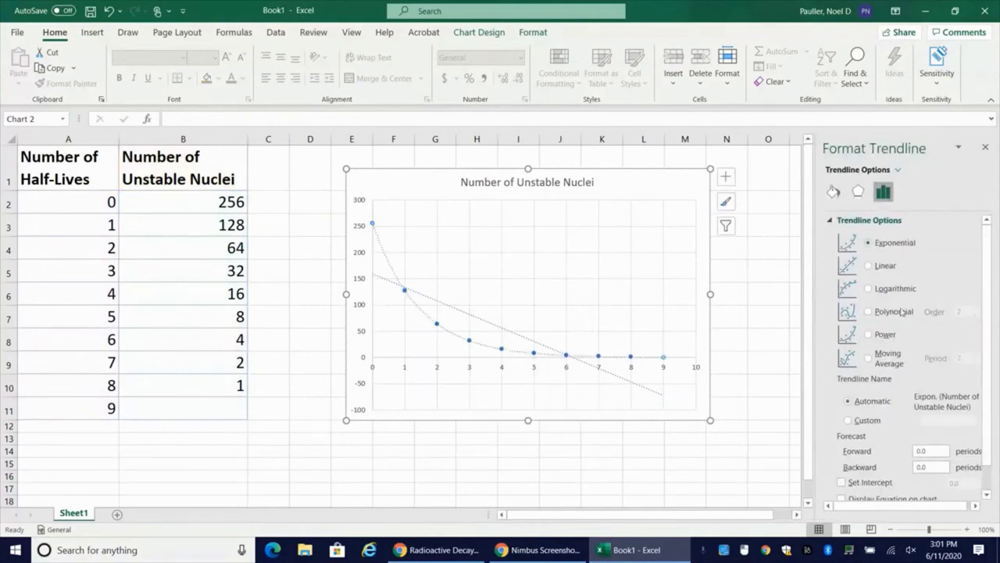
click(989, 149)
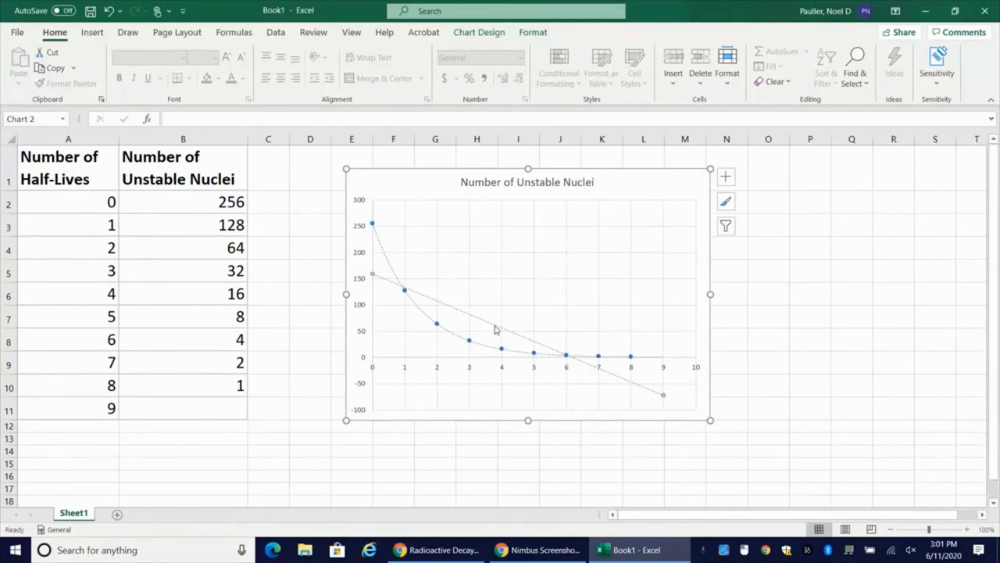
Delete the linear trendline and display the exponential trendline's equation and R² on the chart.
key(Delete)
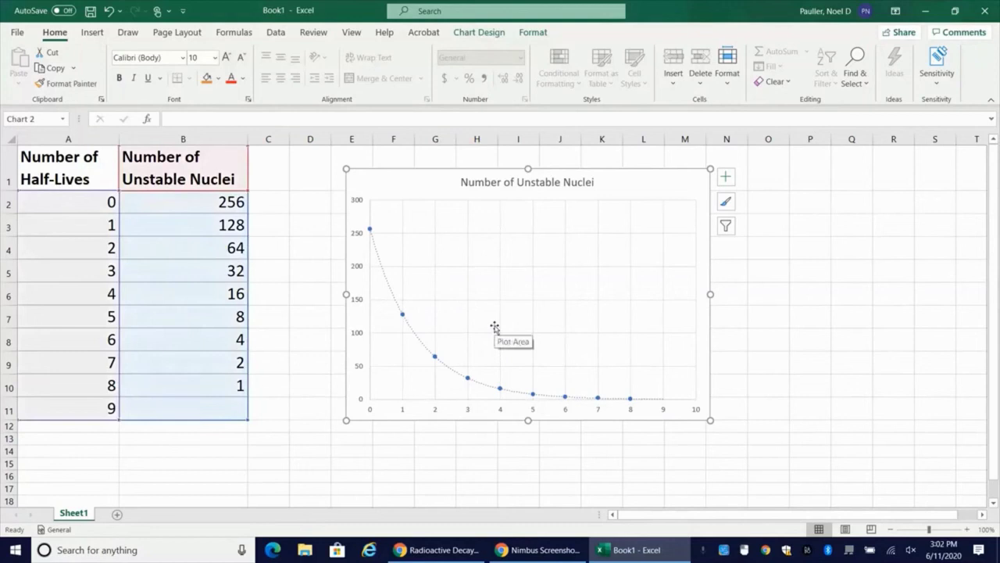
click(838, 325)
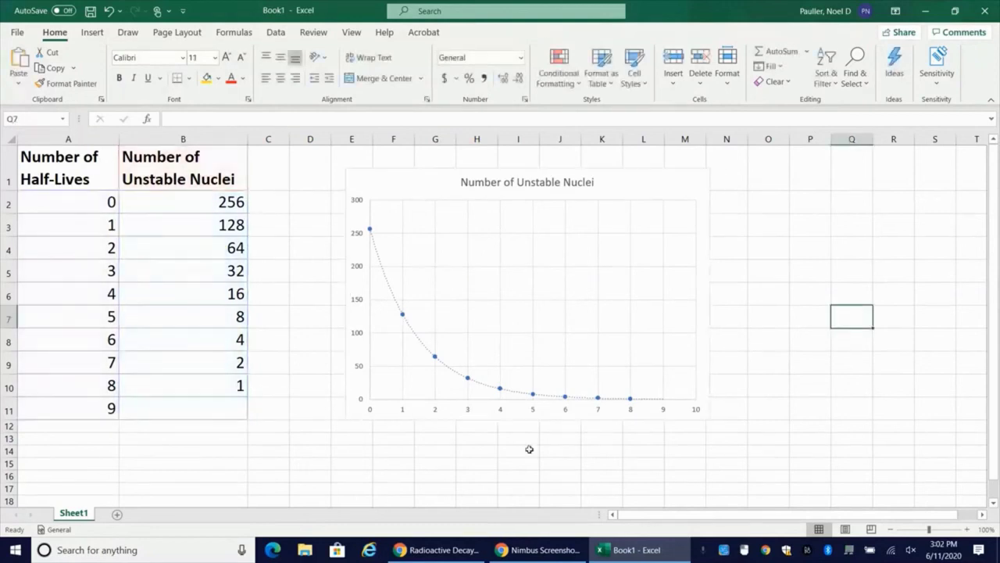
right_click(469, 380)
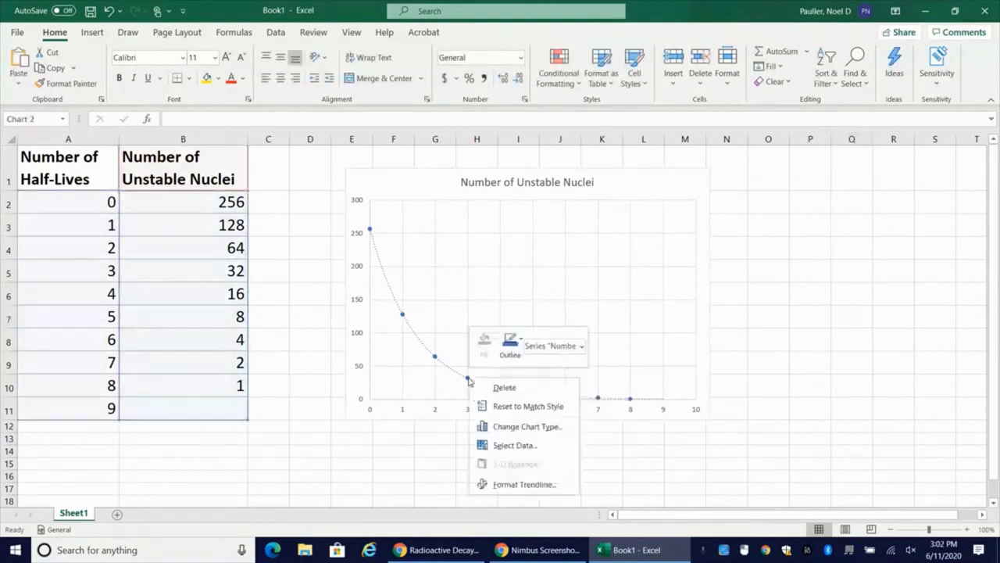
click(524, 483)
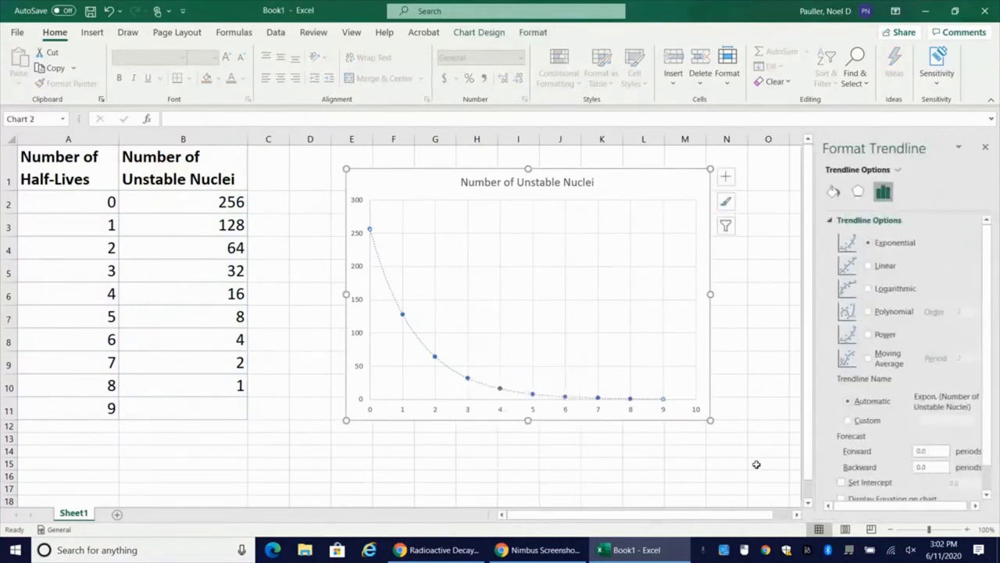
scroll(988, 320, down, 1)
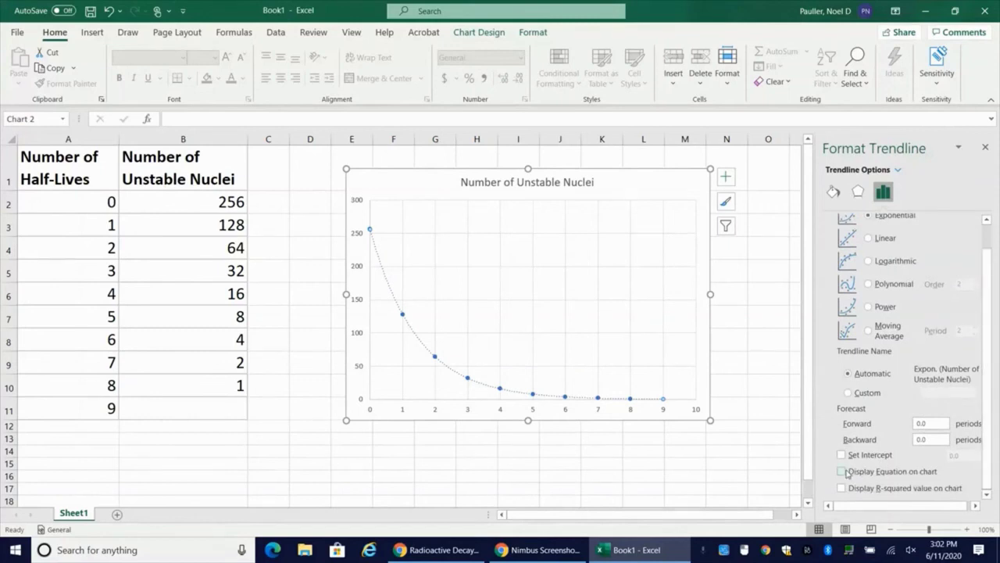
click(842, 472)
click(842, 489)
click(985, 148)
click(638, 386)
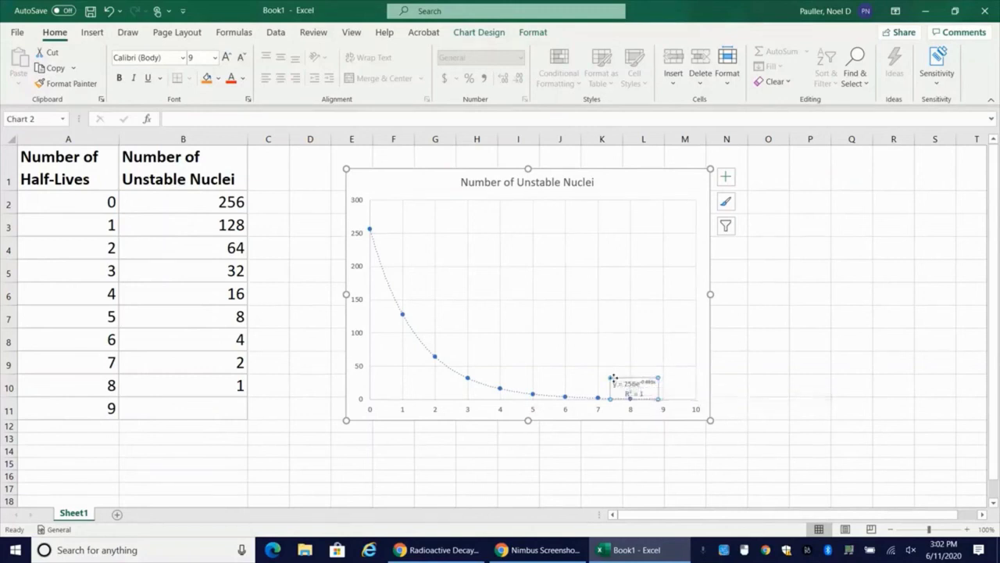
Move the equation label to the plot's upper right and set its text to 24 pt.
drag(614, 378, 598, 242)
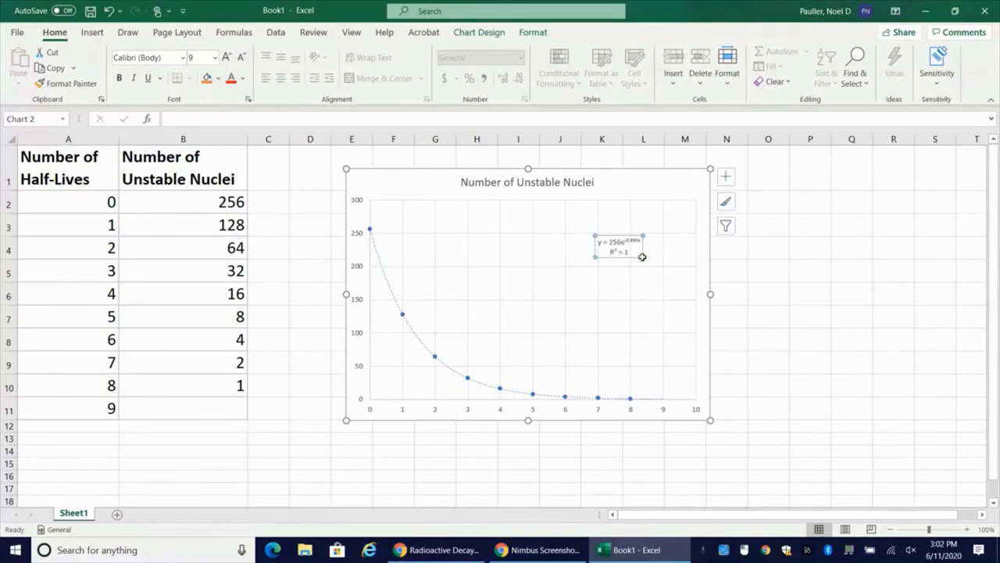
double_click(625, 246)
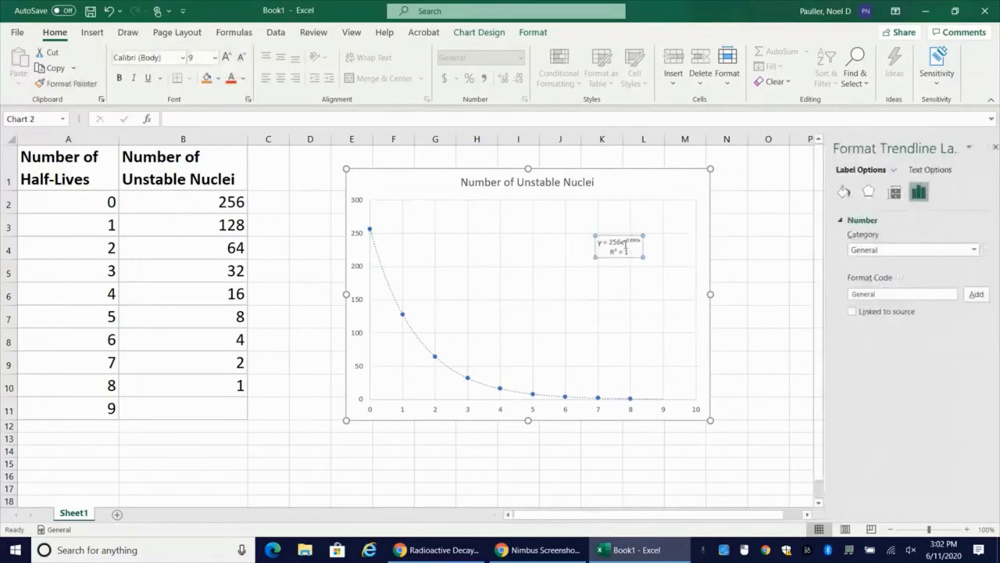
drag(642, 252, 599, 242)
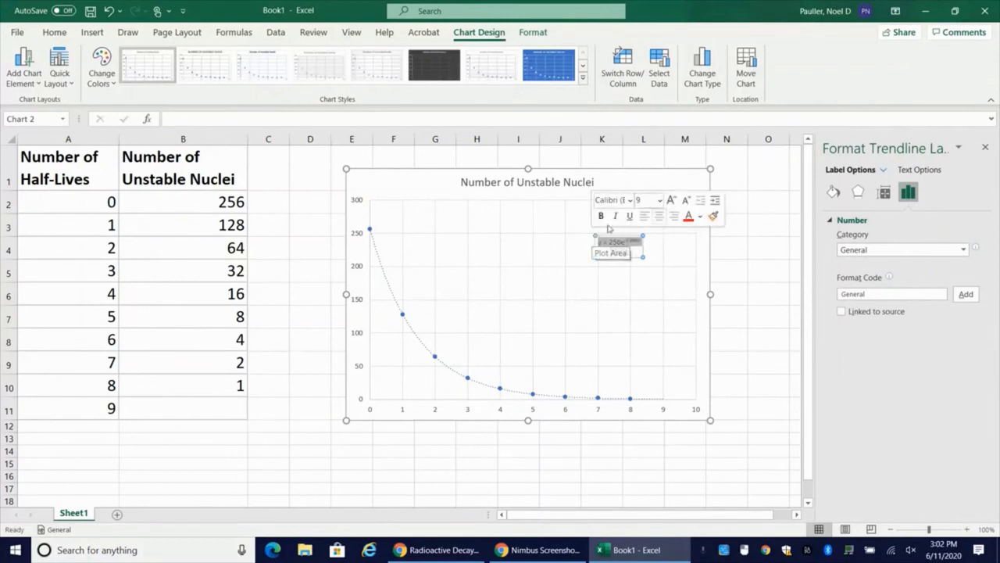
click(660, 200)
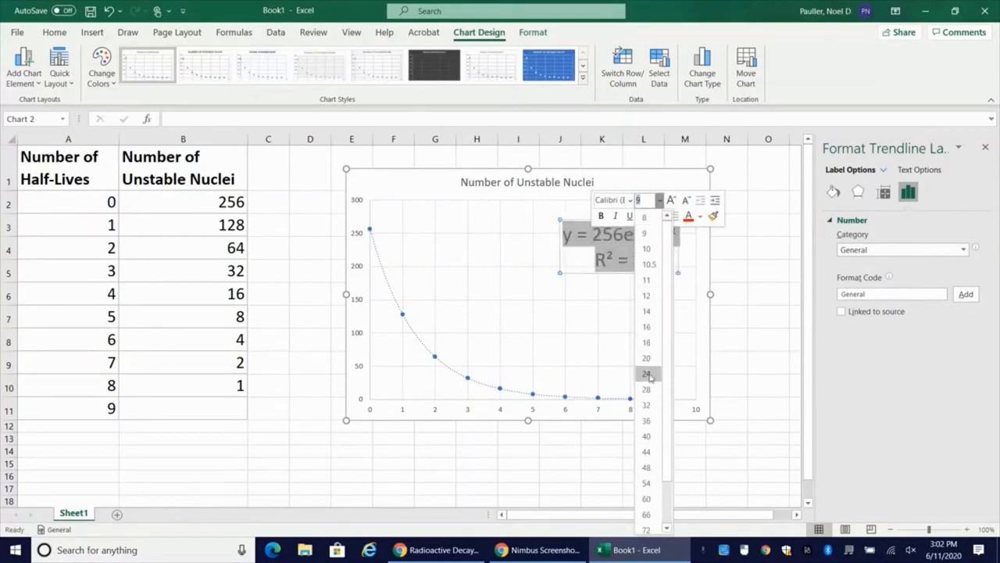
click(650, 374)
click(759, 351)
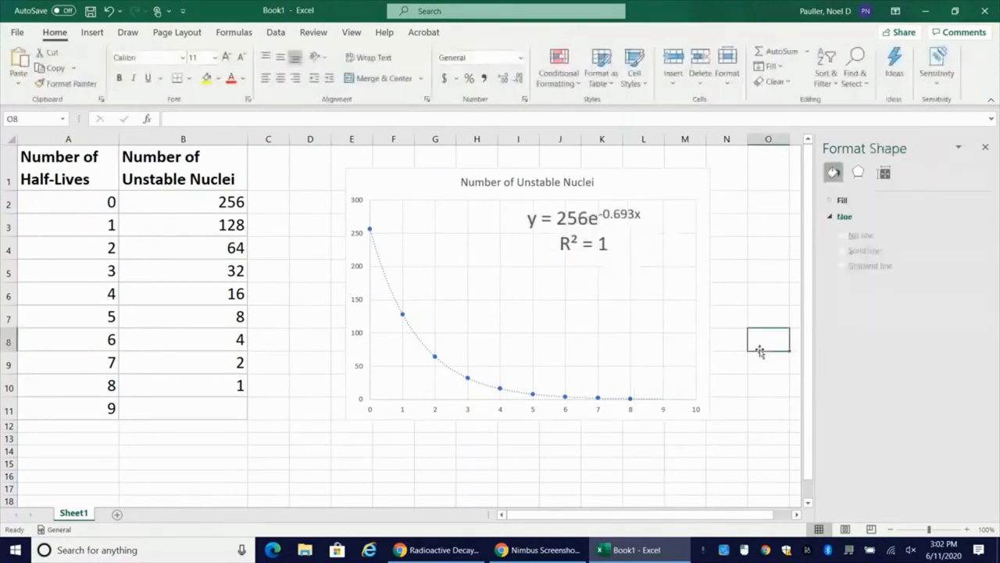
click(526, 280)
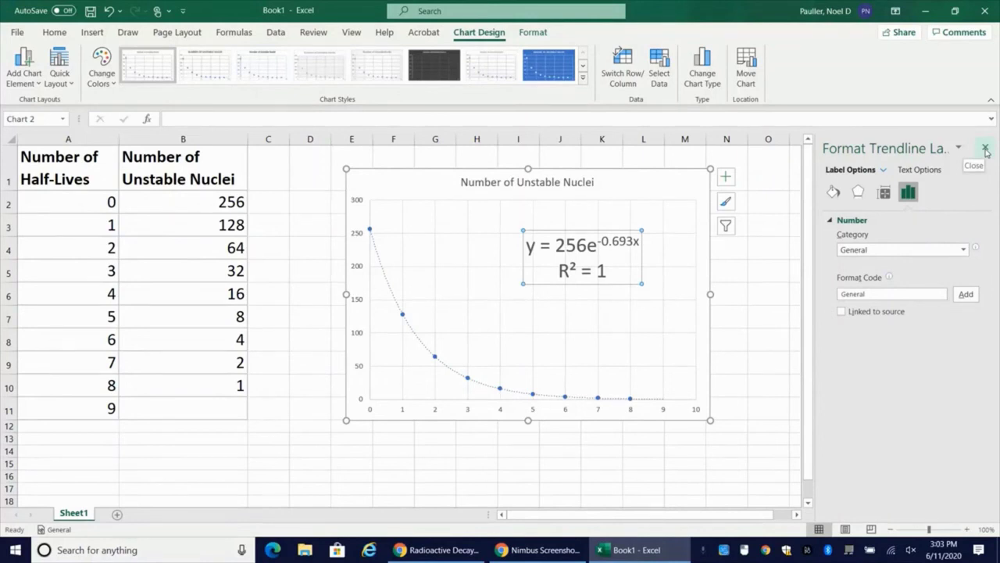
Add axis titles to the chart via Chart Elements.
click(986, 153)
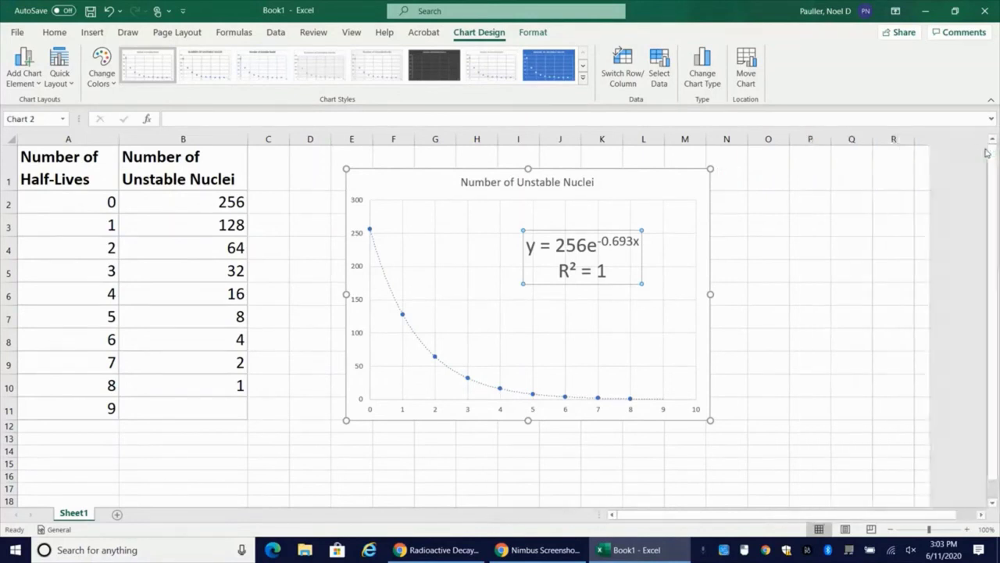
key(Escape)
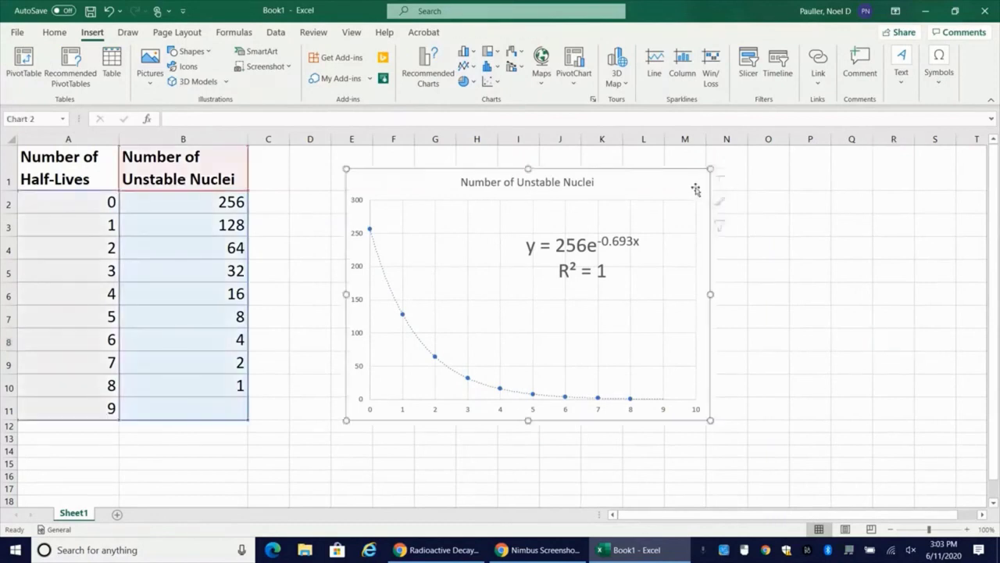
click(726, 177)
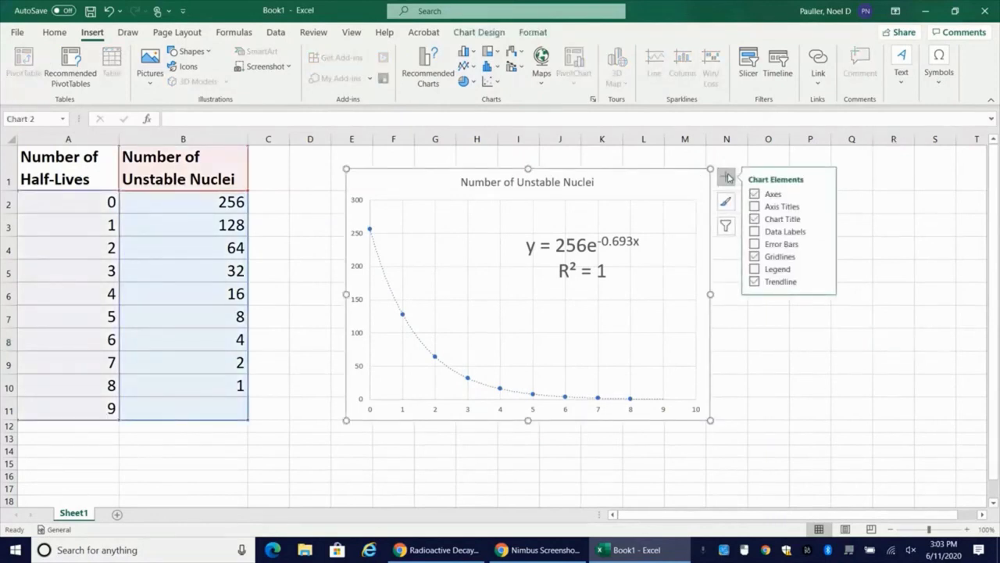
click(755, 207)
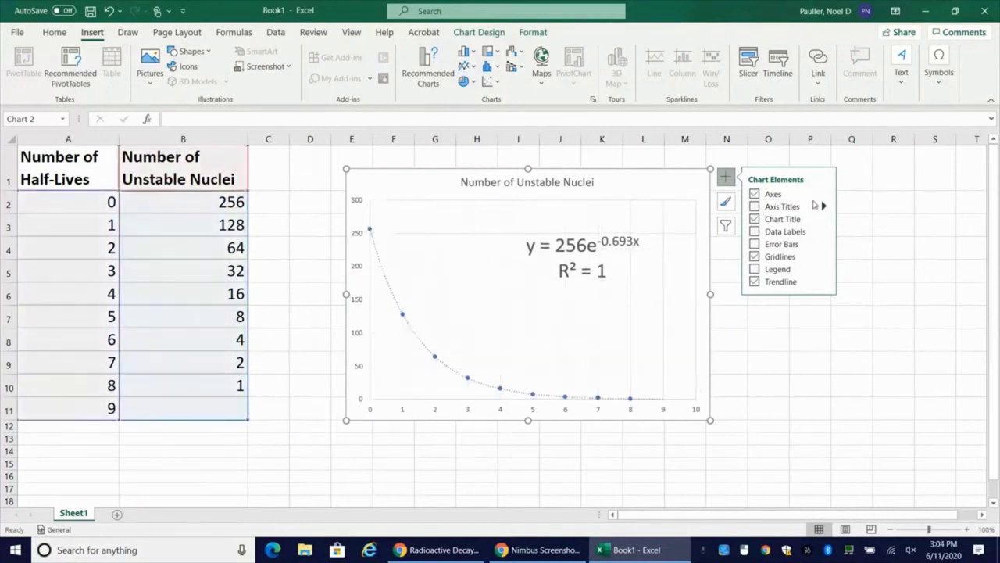
click(754, 207)
click(755, 207)
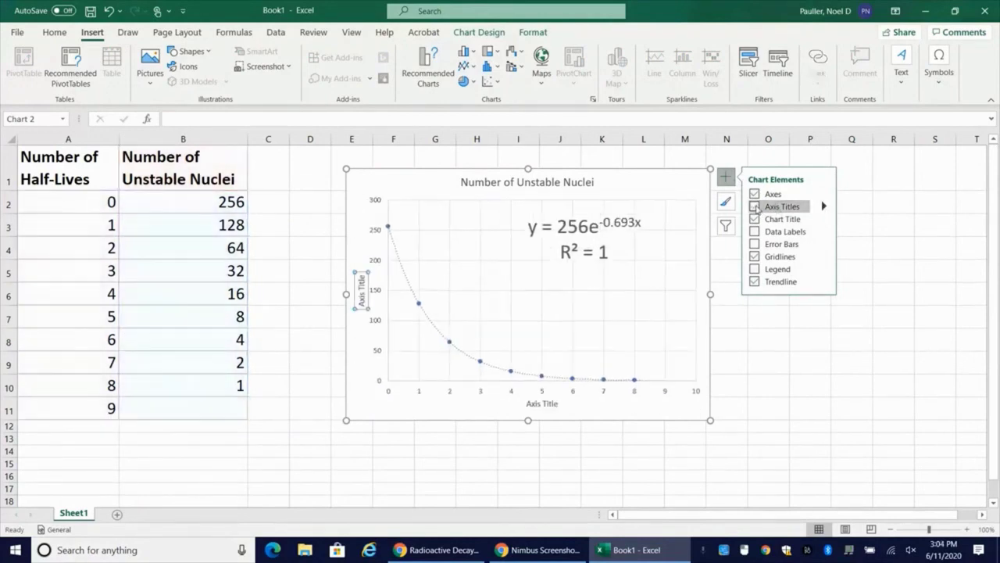
Title the horizontal axis 'Number of Half-Lives' and select the vertical axis title.
click(543, 403)
click(545, 403)
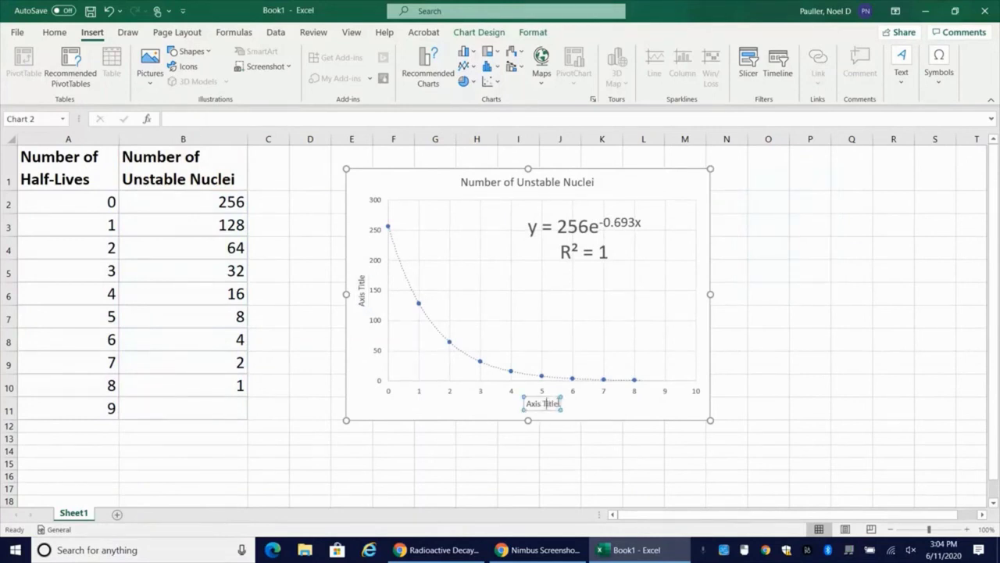
key(BackSpace)
key(BackSpace)
key(BackSpace)
key(BackSpace)
key(BackSpace)
key(BackSpace)
key(BackSpace)
key(BackSpace)
key(BackSpace)
key(BackSpace)
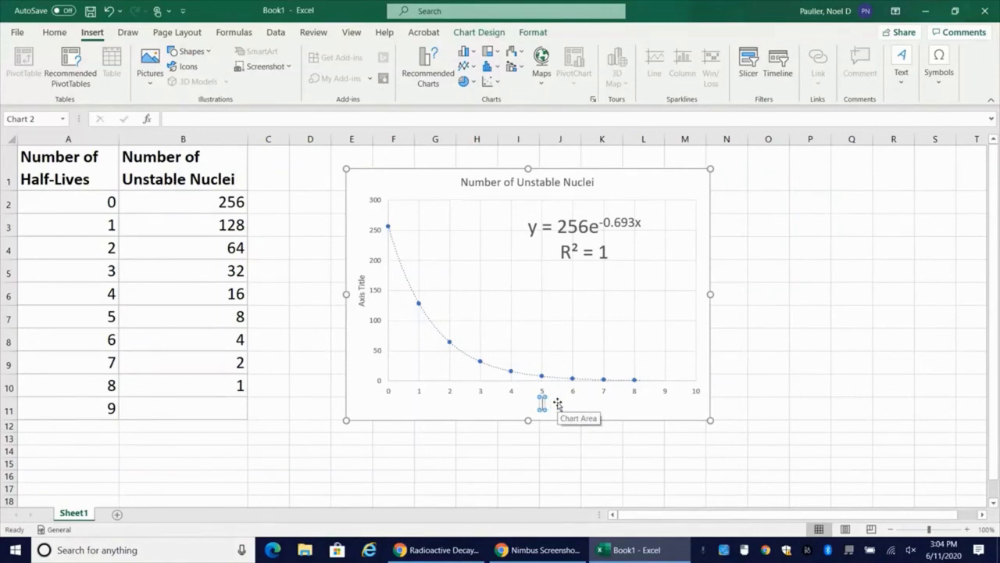
click(557, 403)
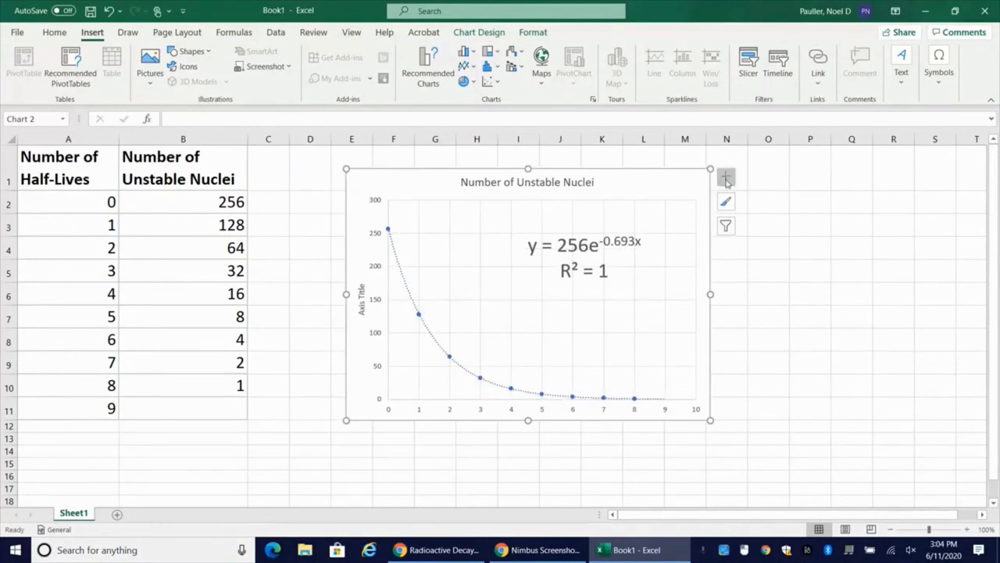
text(Half-Lives)
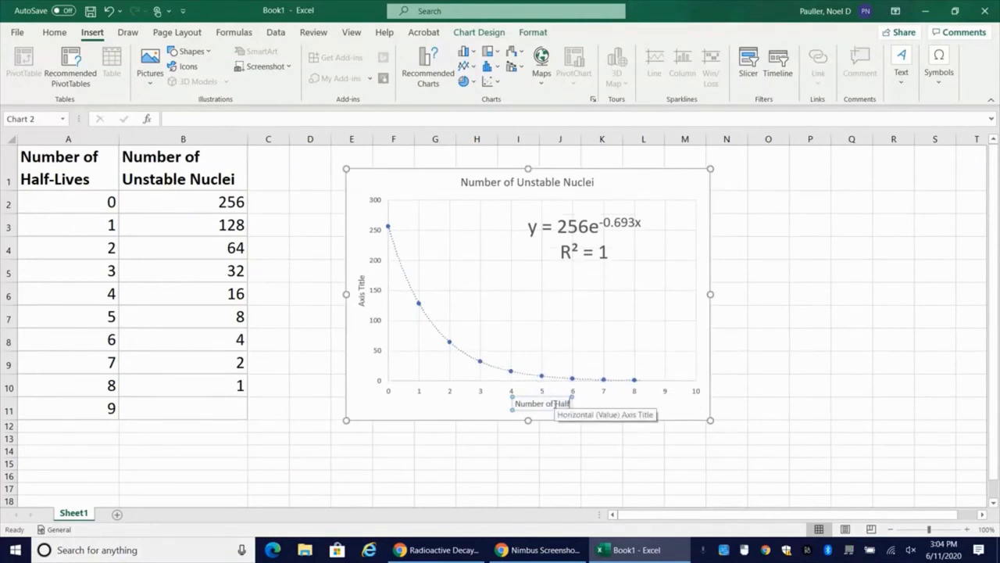
double_click(362, 287)
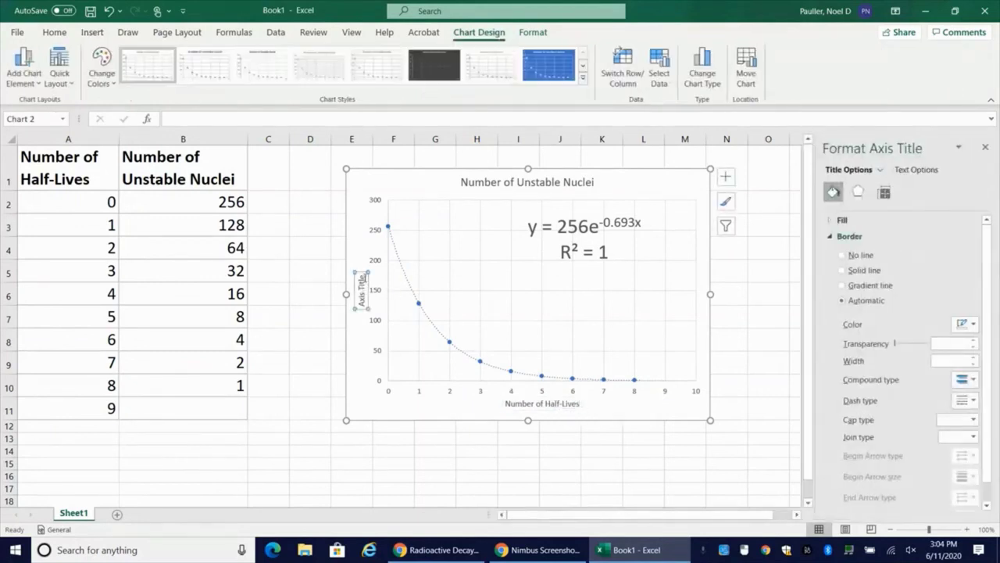